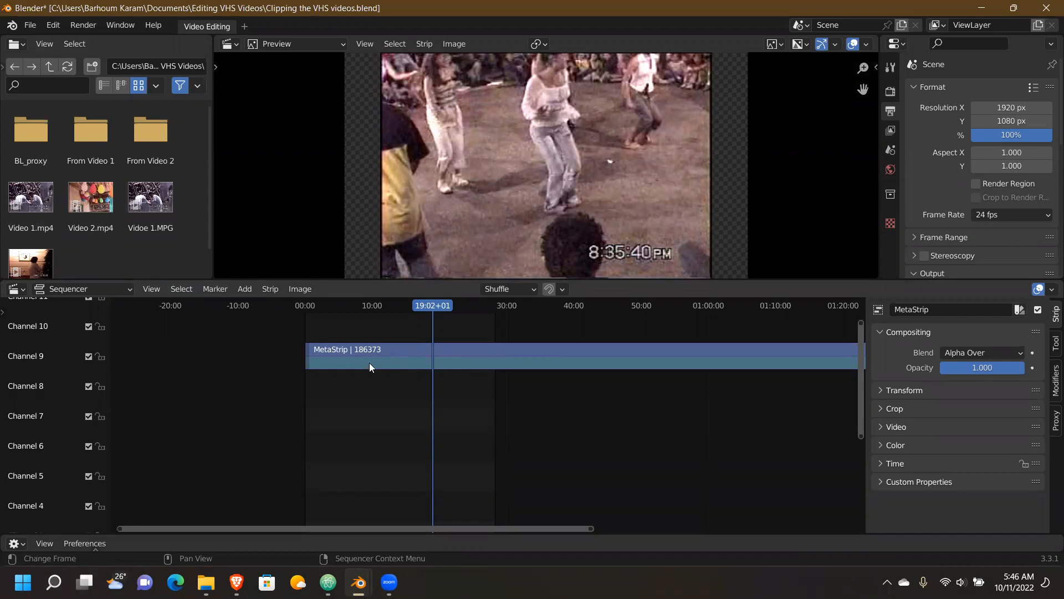
Check the output settings of the video sequence and start rendering it as an animation
key(ctrl+s)
click(491, 335)
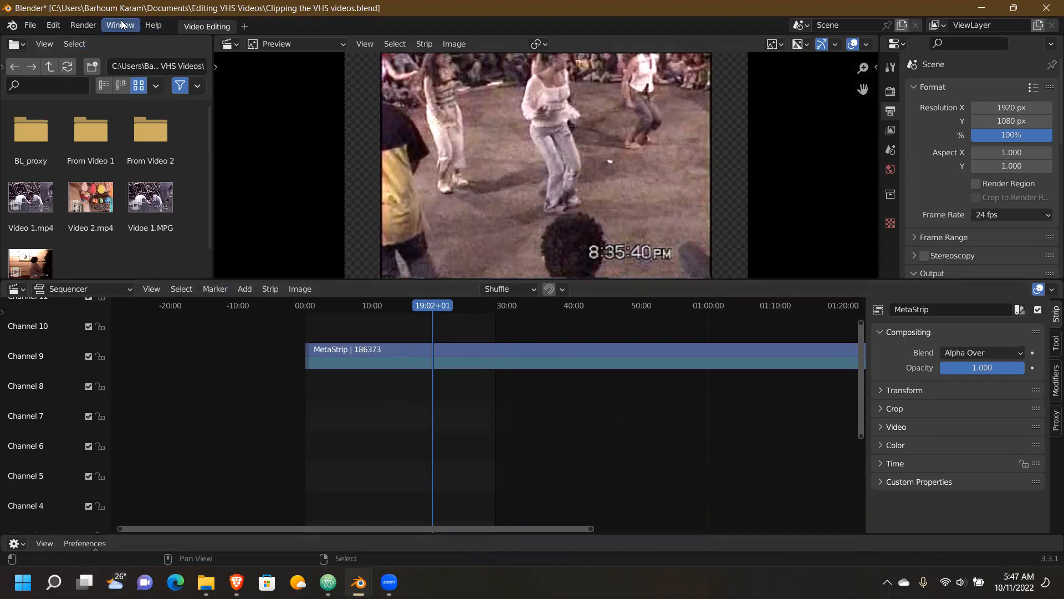
click(95, 27)
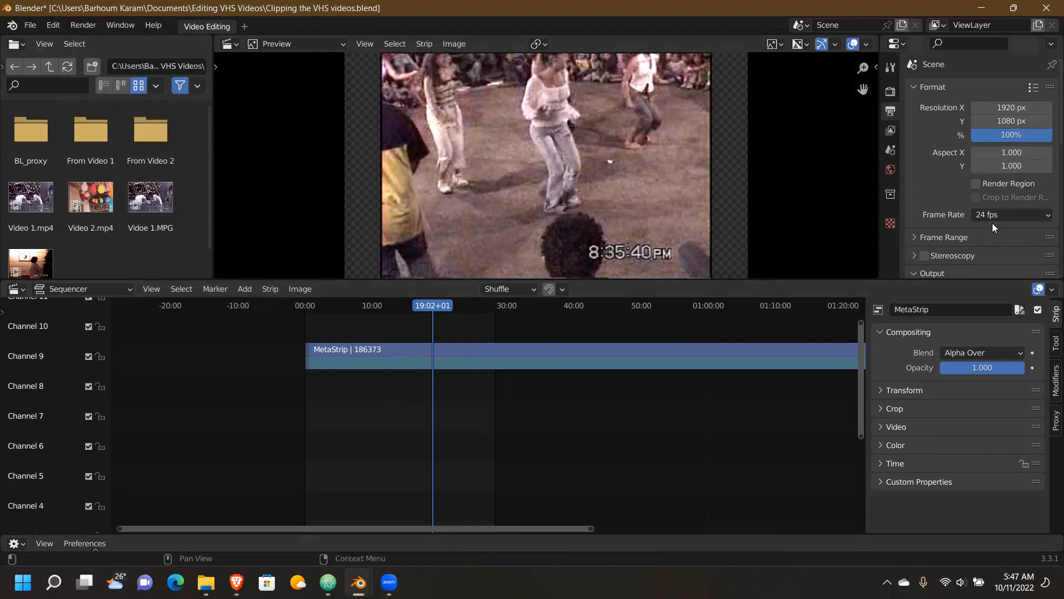
scroll(993, 223, down, 6)
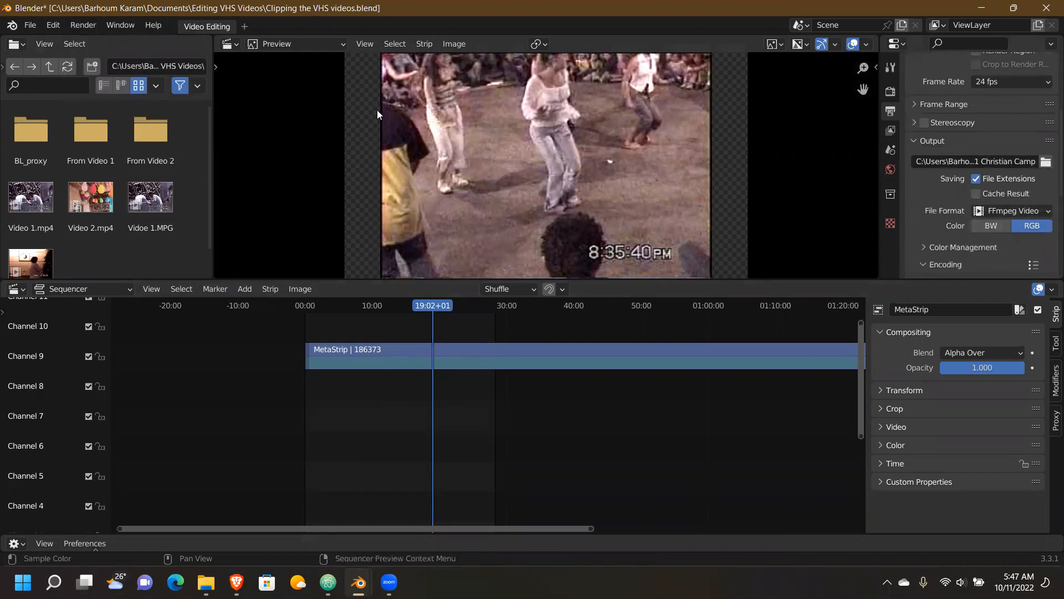
click(92, 31)
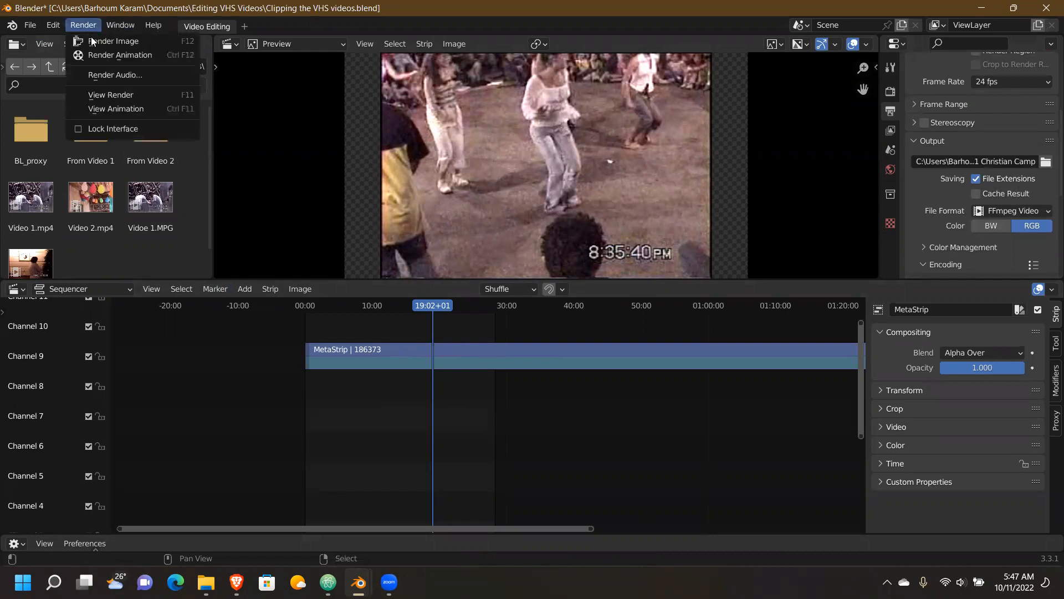
click(106, 52)
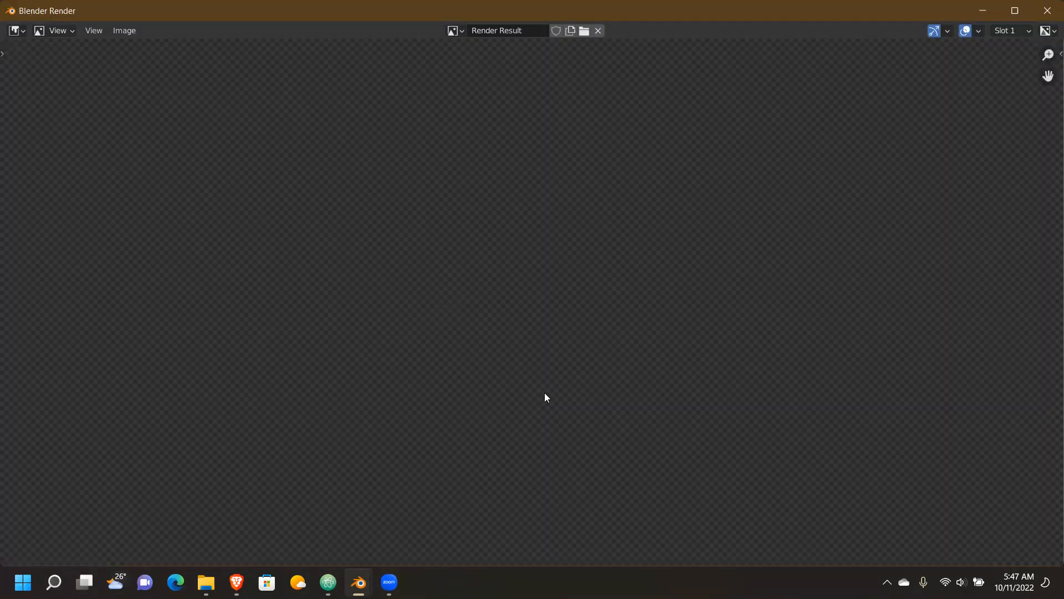
Check the animation render's progress in both the sequencer window and the render window
key(alt+Tab)
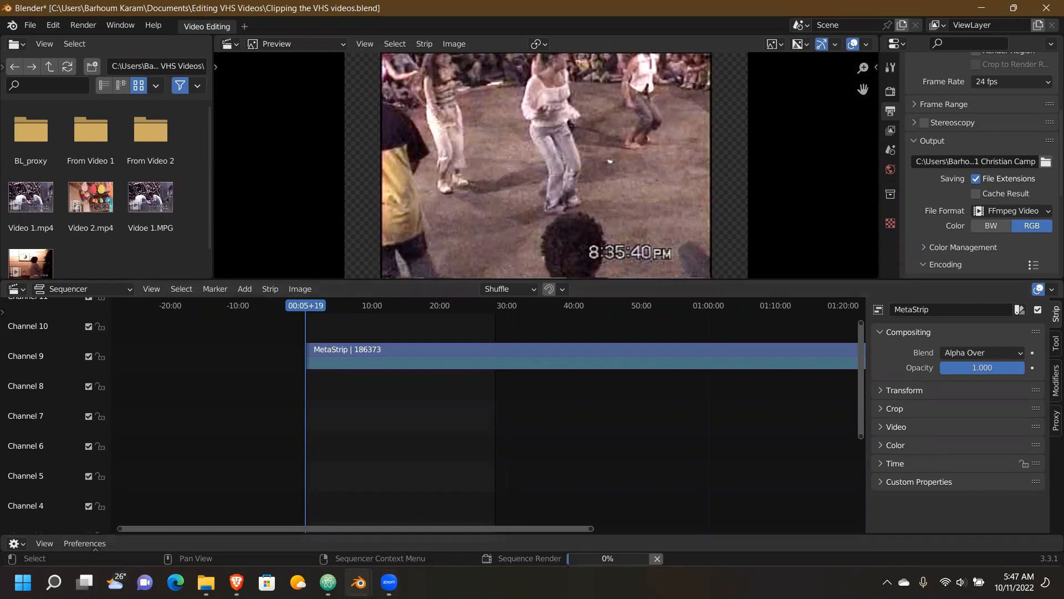
mouse_move(358, 583)
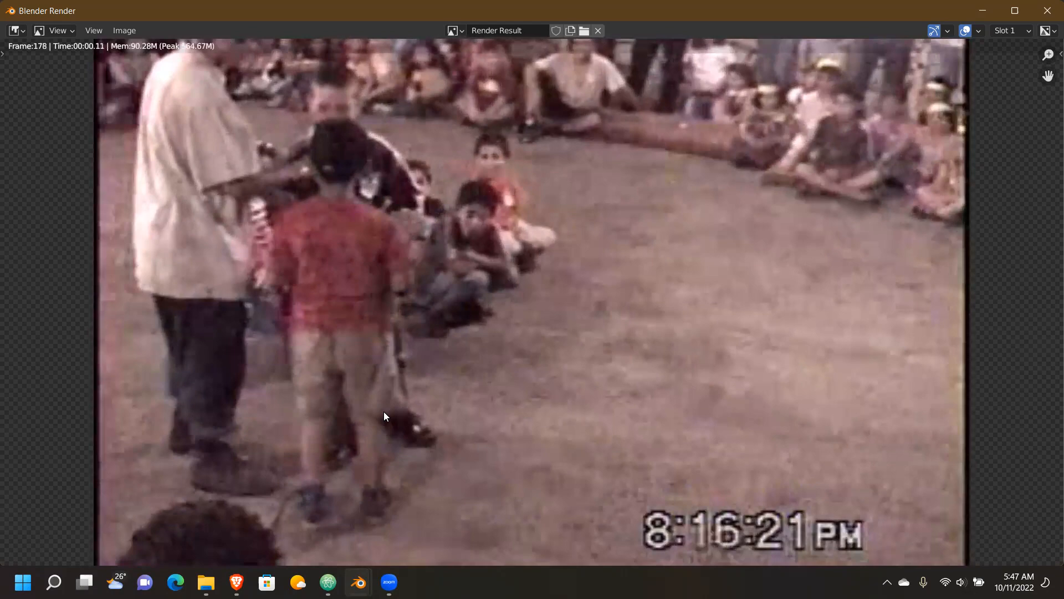
key(alt+Tab)
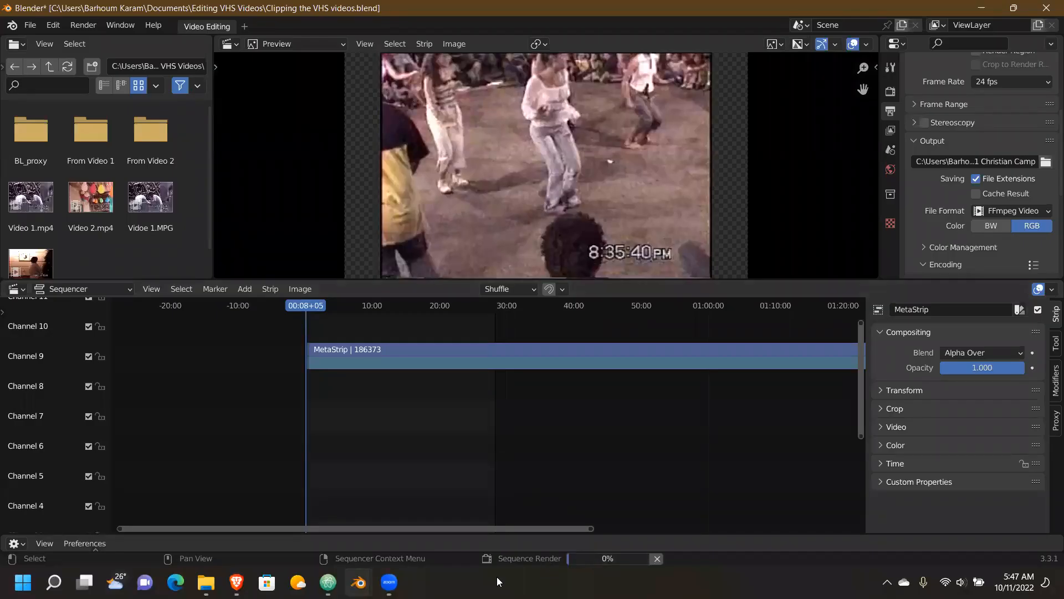
Switch to the Brave browser and look through the FFmpeg git master builds on the gyan.dev builds page
click(236, 582)
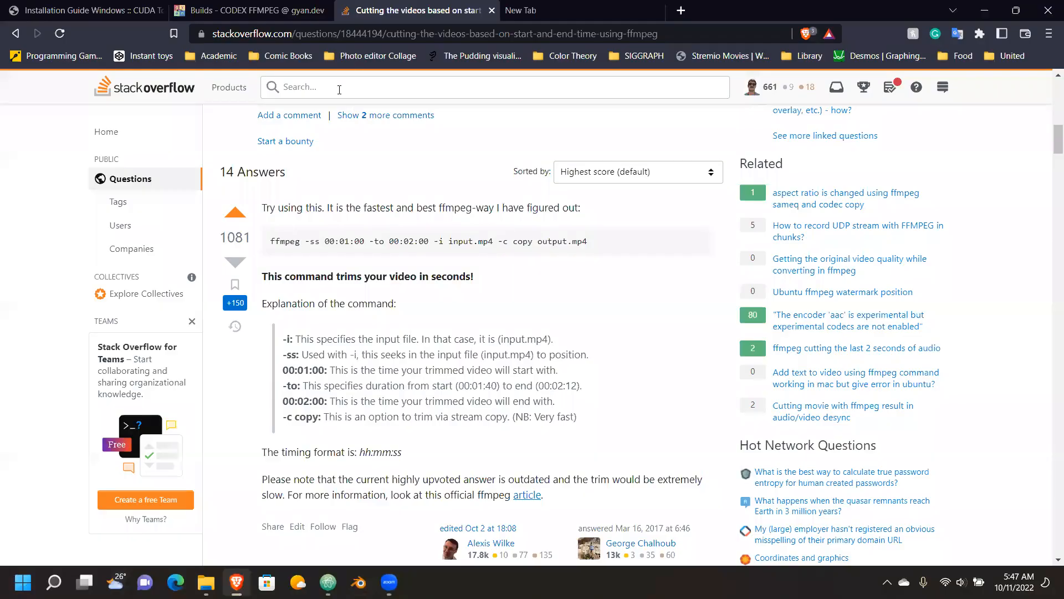
click(310, 10)
scroll(408, 302, up, 10)
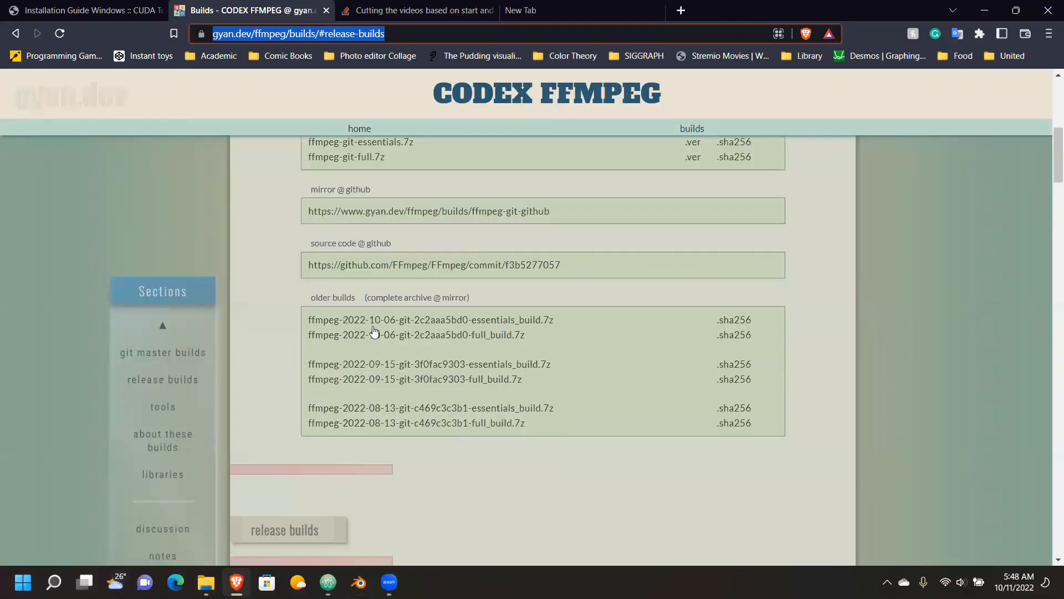
scroll(364, 355, down, 5)
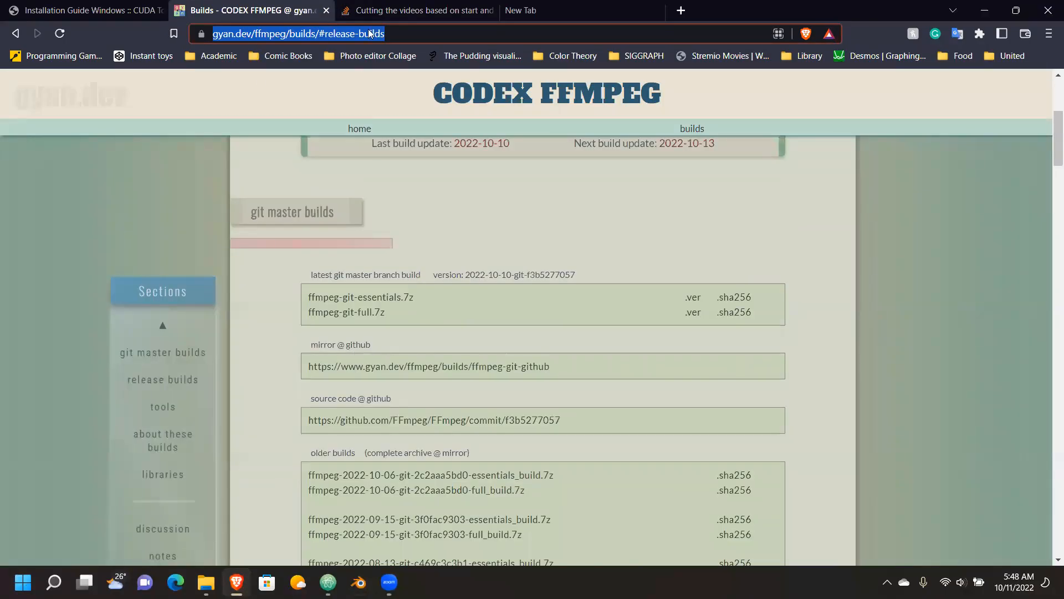
Review the ffmpeg trimming command in the top Stack Overflow answer, then return to the FFmpeg builds page
key(ctrl+Tab)
scroll(340, 339, up, 5)
scroll(339, 339, down, 3)
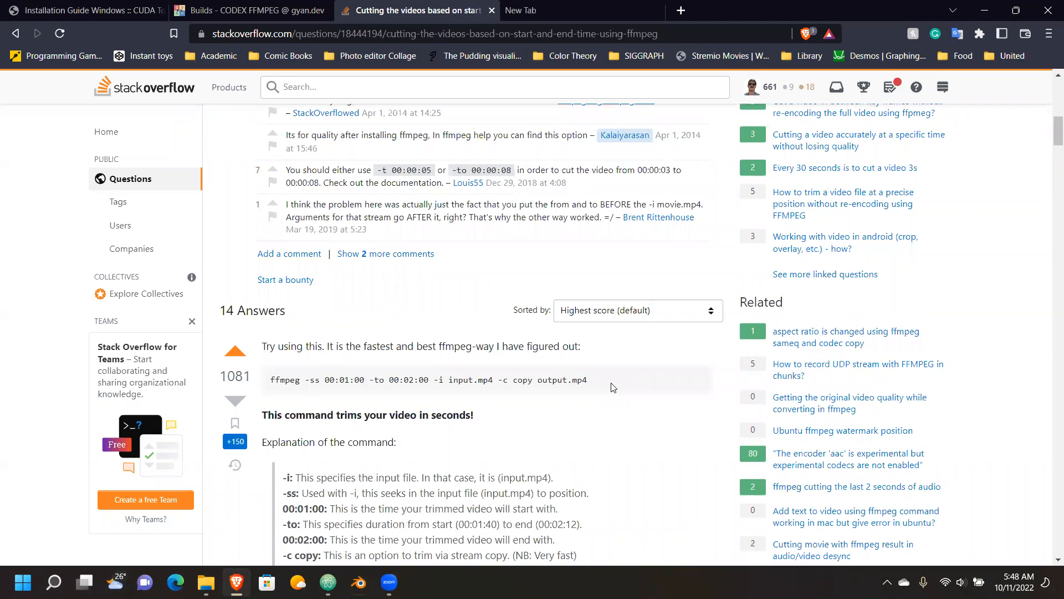
click(201, 12)
Switch to File Explorer, open the C:\ffmpeg\bin folder and select its full path
click(206, 583)
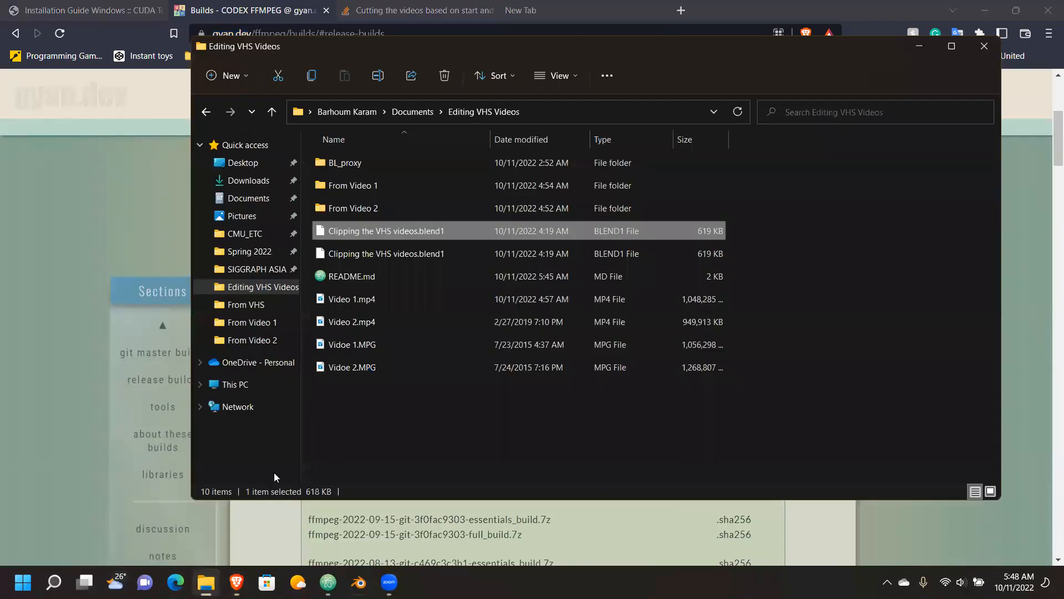
click(264, 382)
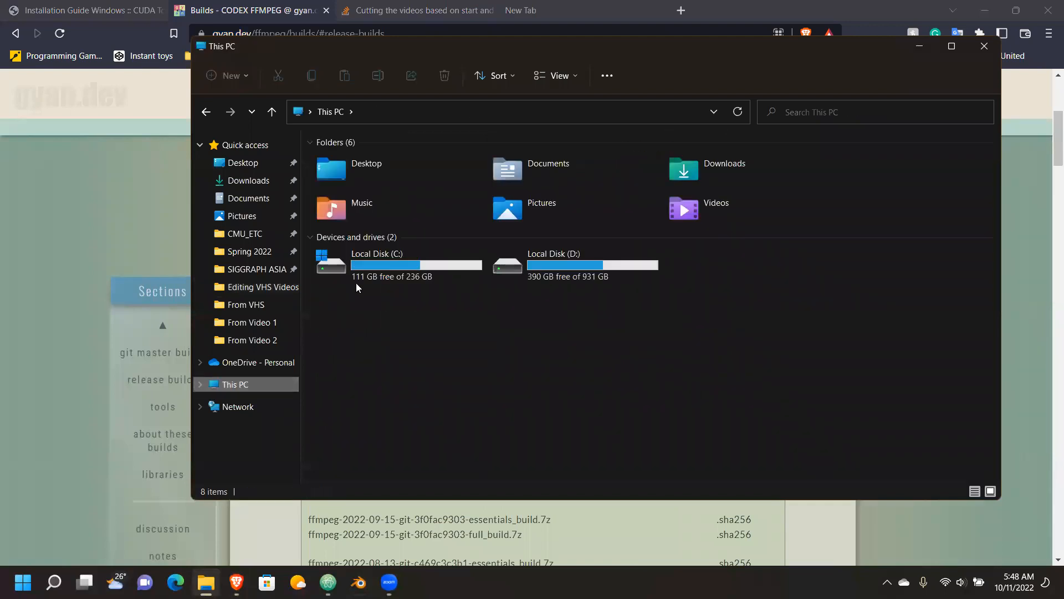
double_click(377, 265)
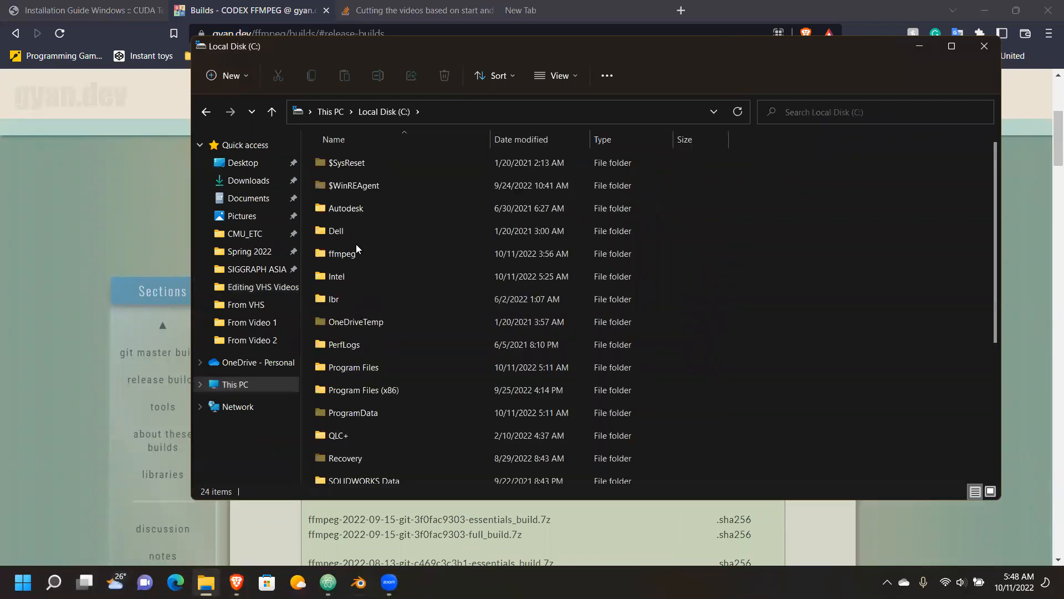
double_click(353, 250)
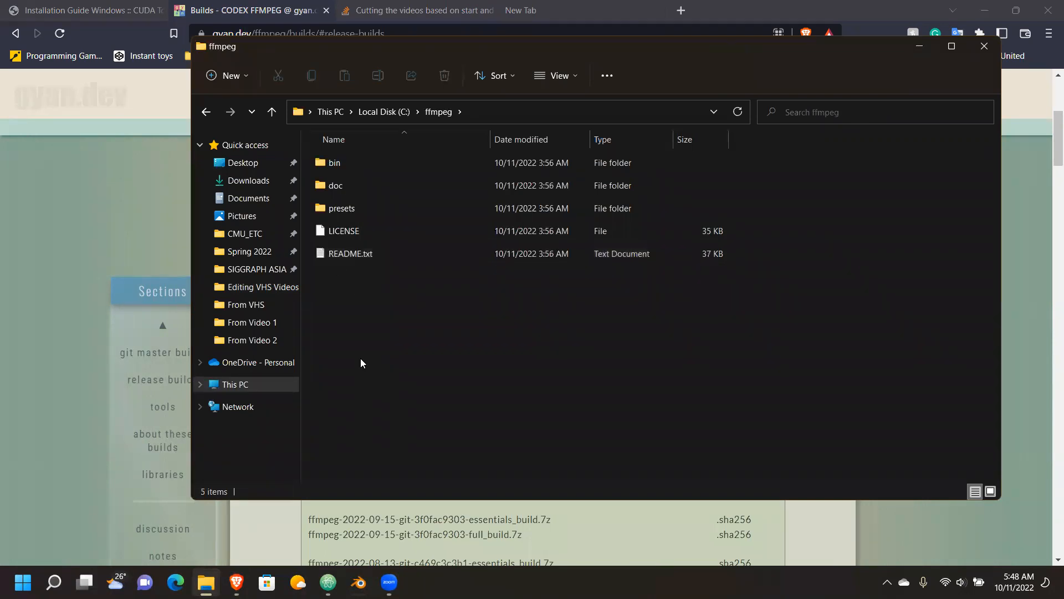
click(322, 209)
double_click(335, 163)
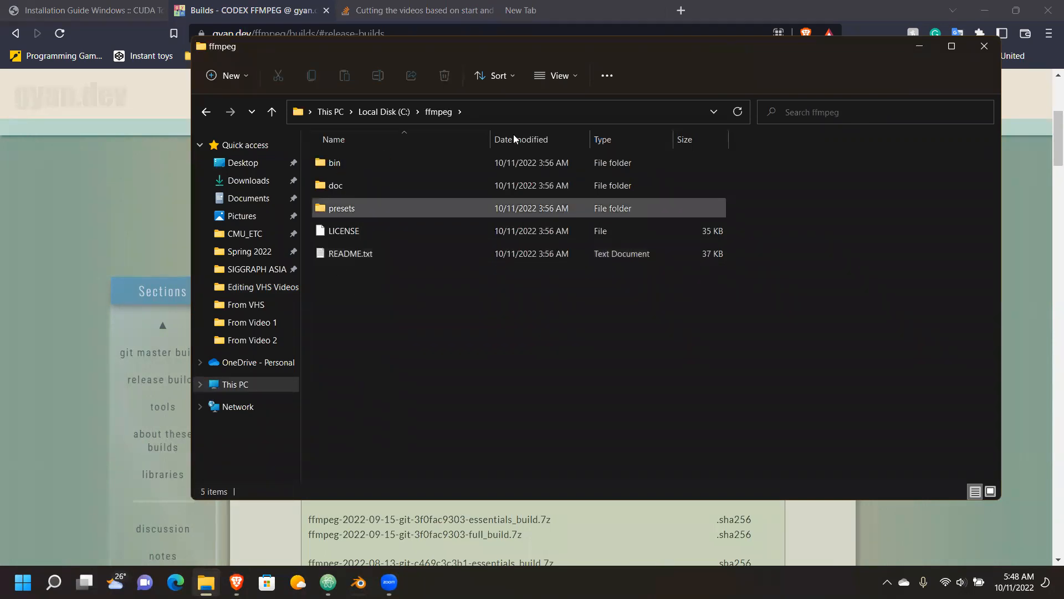
click(524, 114)
key(ctrl+x)
key(ctrl+z)
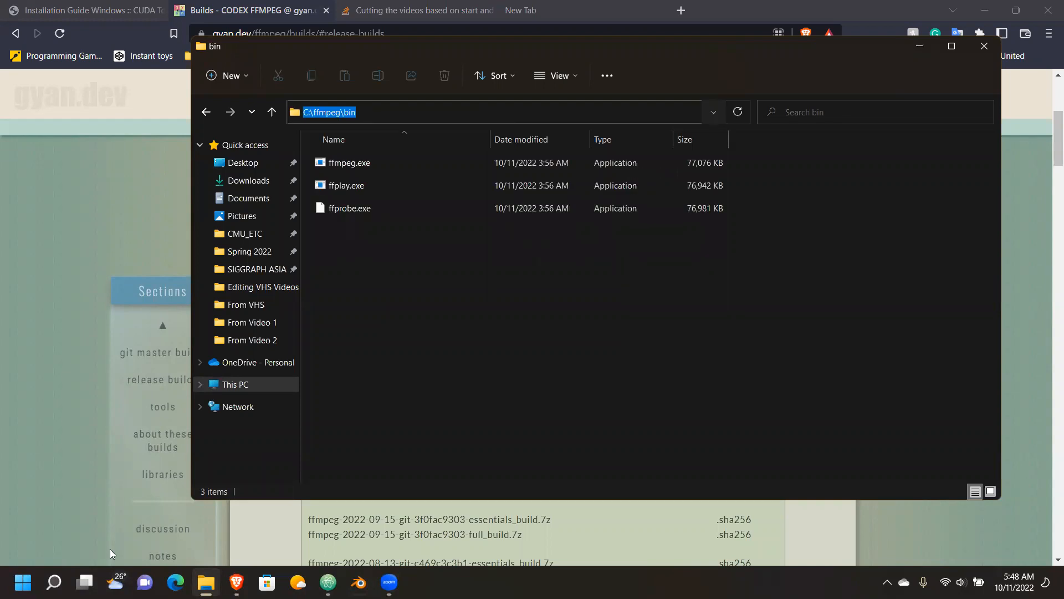
Search Windows for "path" and open the Environment Variables from the system properties
click(23, 582)
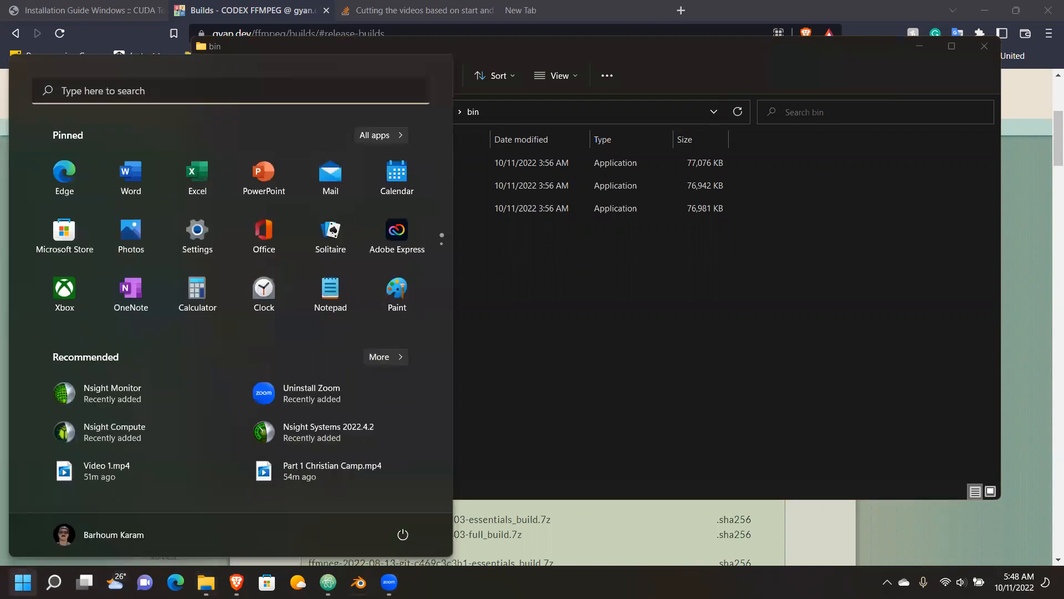
text(path)
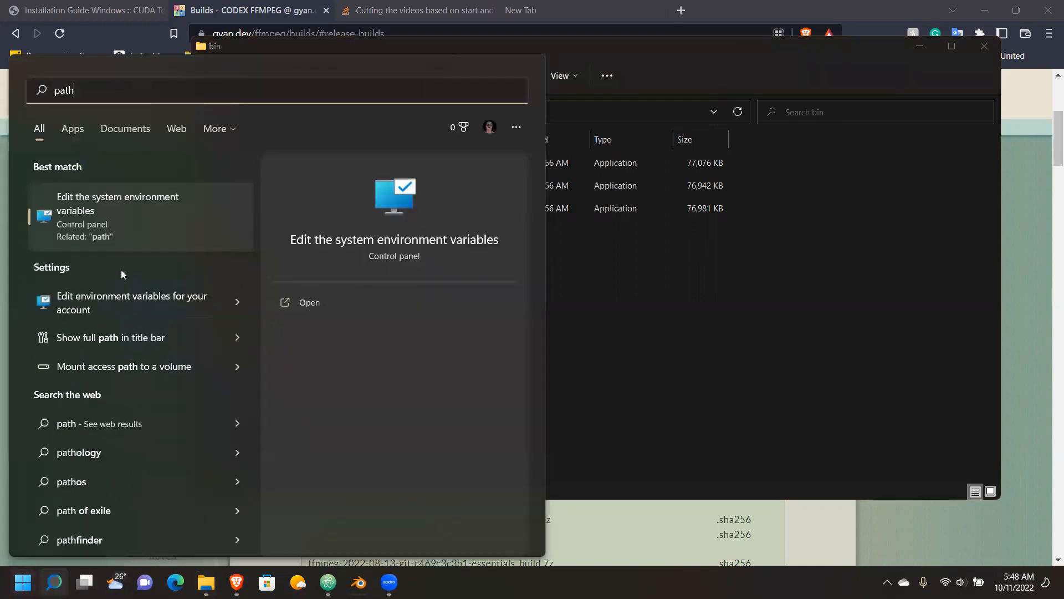
key(Return)
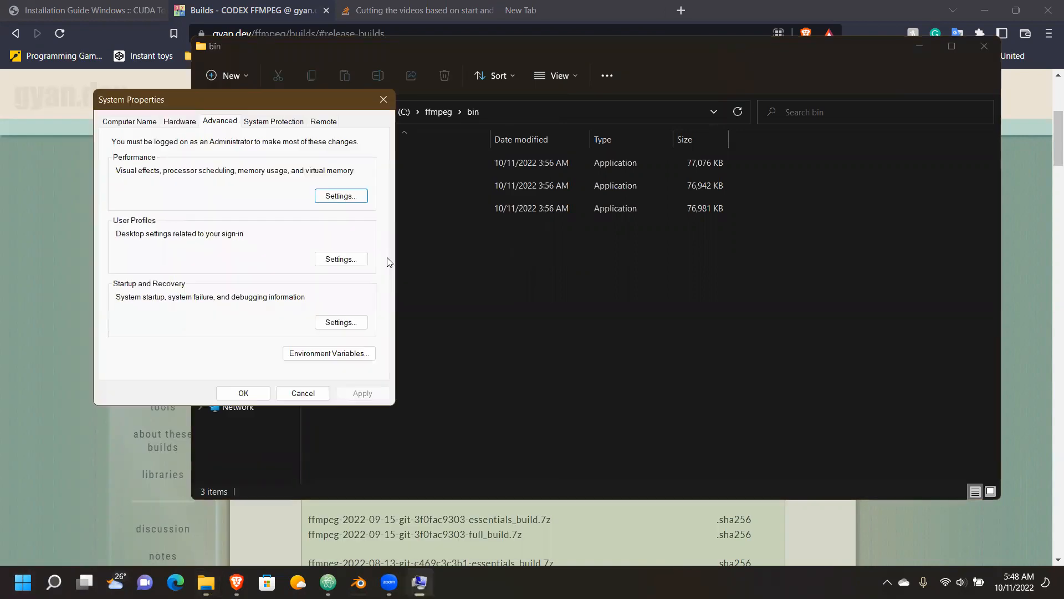
click(365, 353)
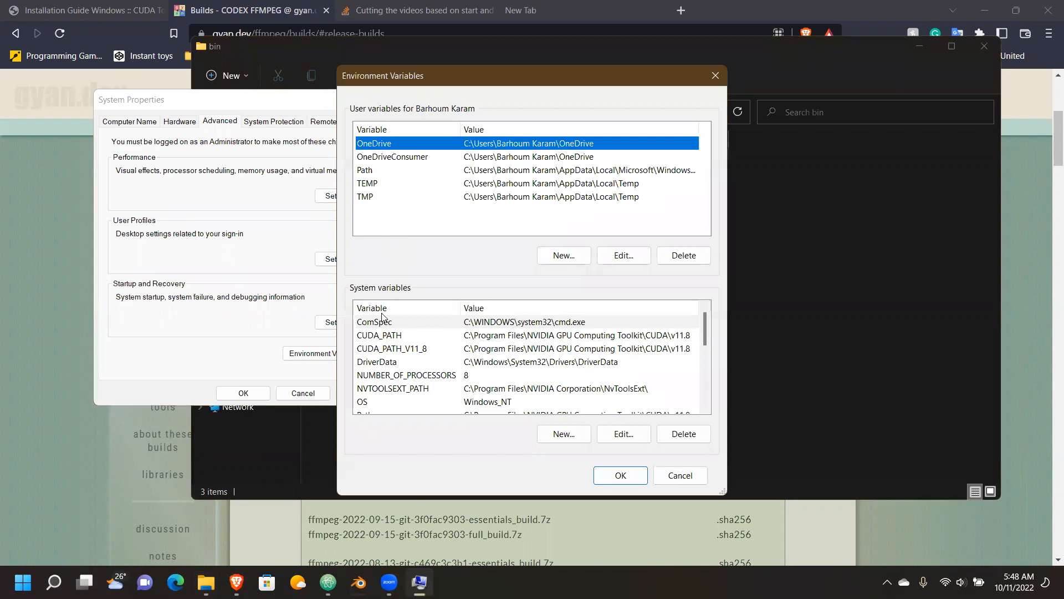
Examine the folder entries of the system Path variable and close the environment variable and system properties dialogs
key(p)
scroll(386, 381, down, 3)
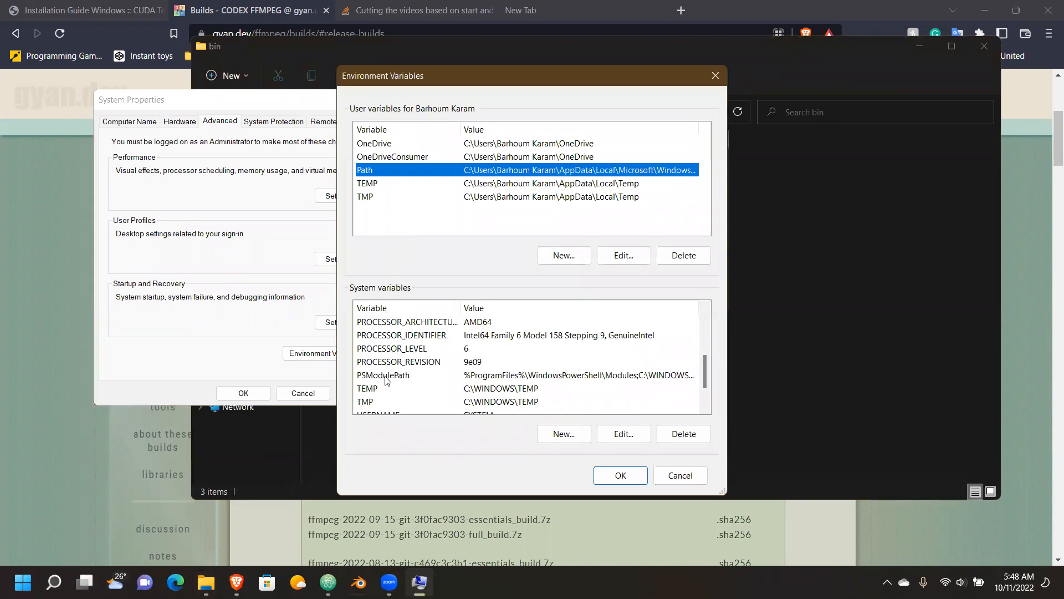
scroll(387, 381, down, 1)
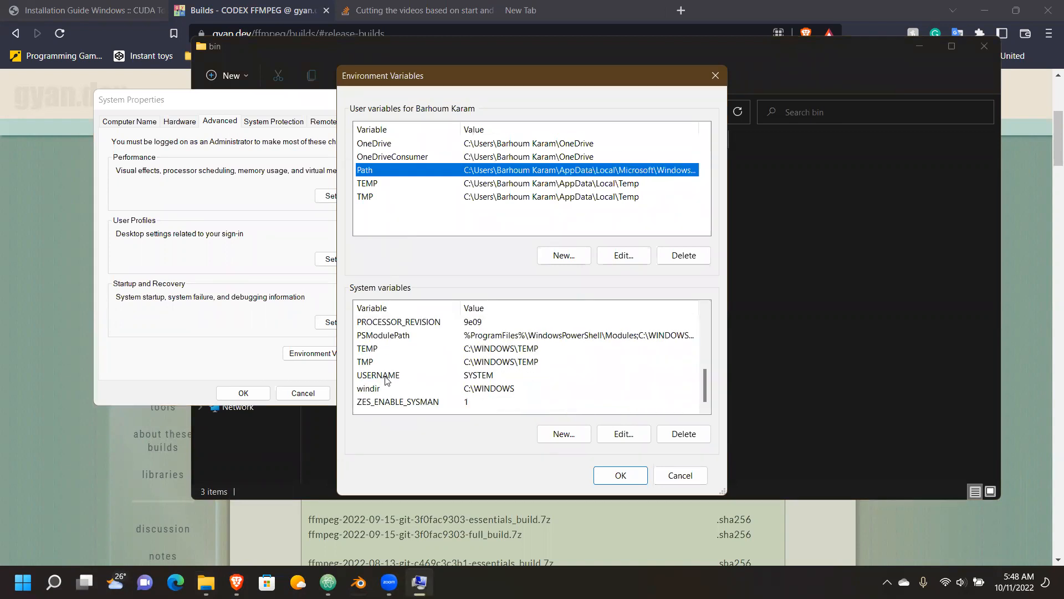
scroll(387, 380, up, 5)
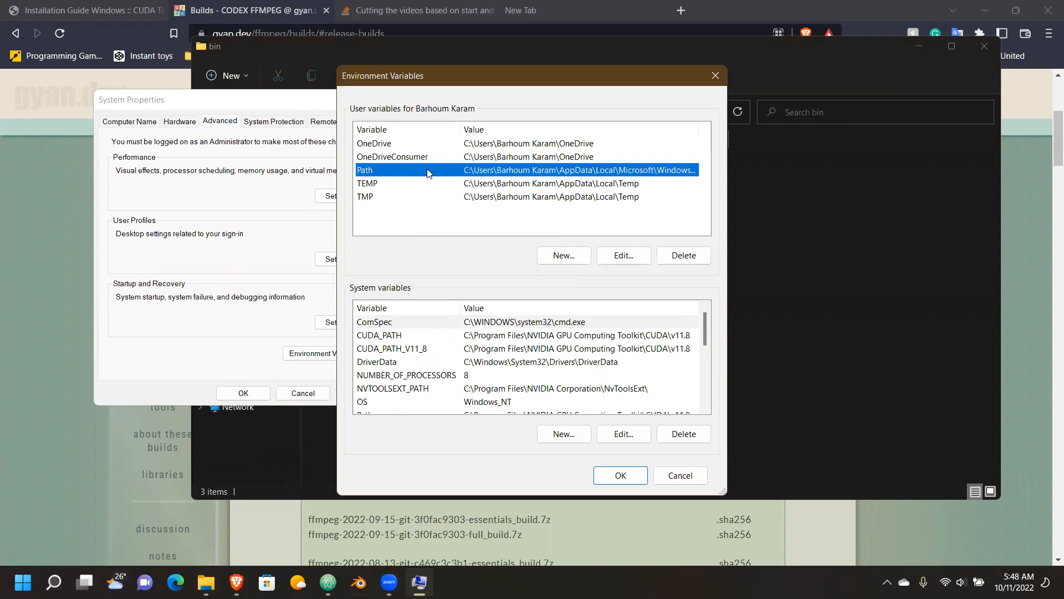
scroll(383, 375, down, 2)
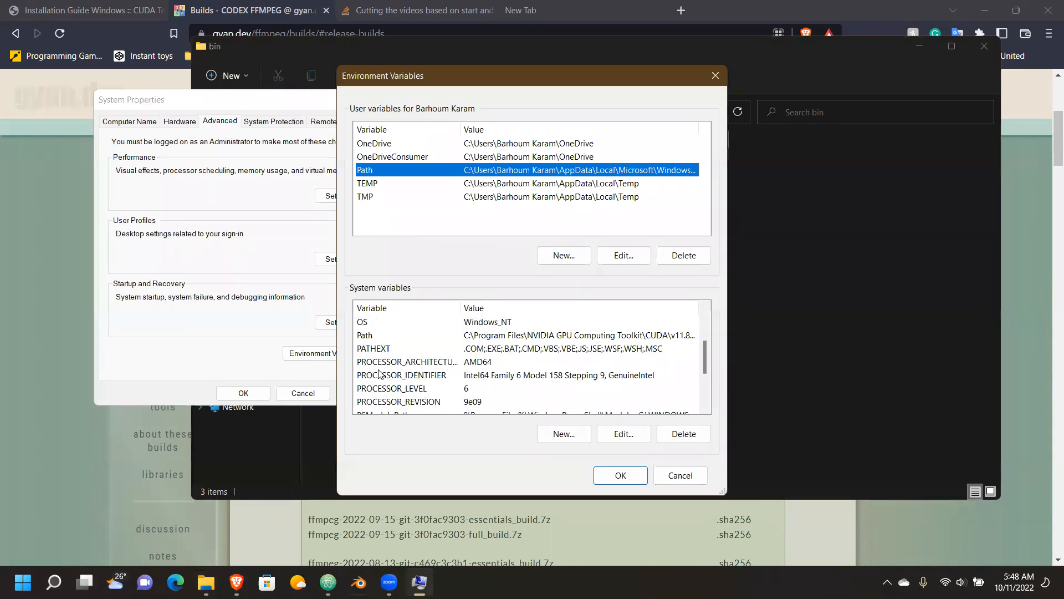
click(371, 334)
click(617, 435)
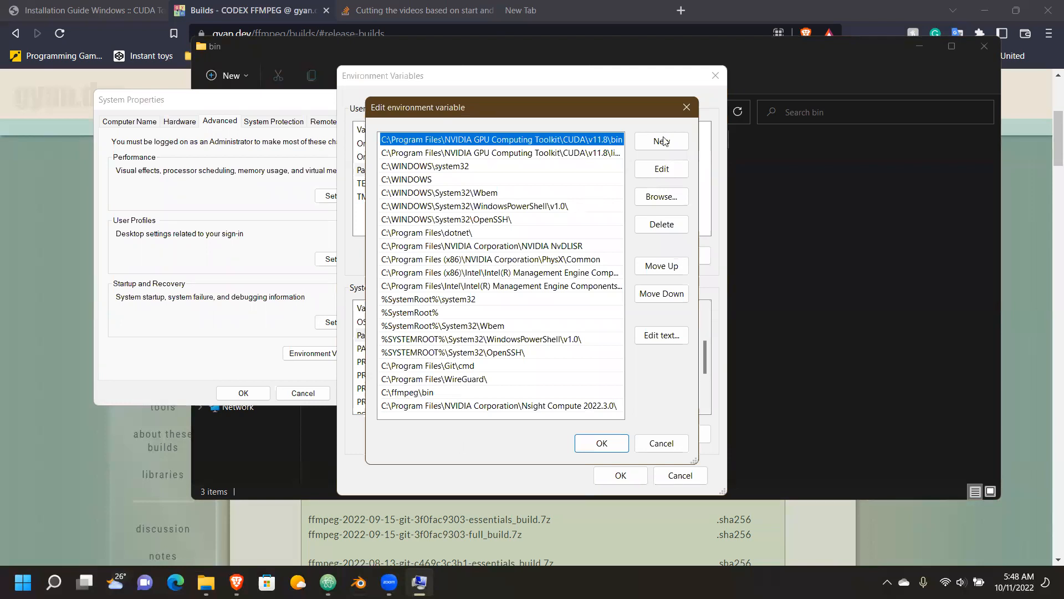
click(602, 443)
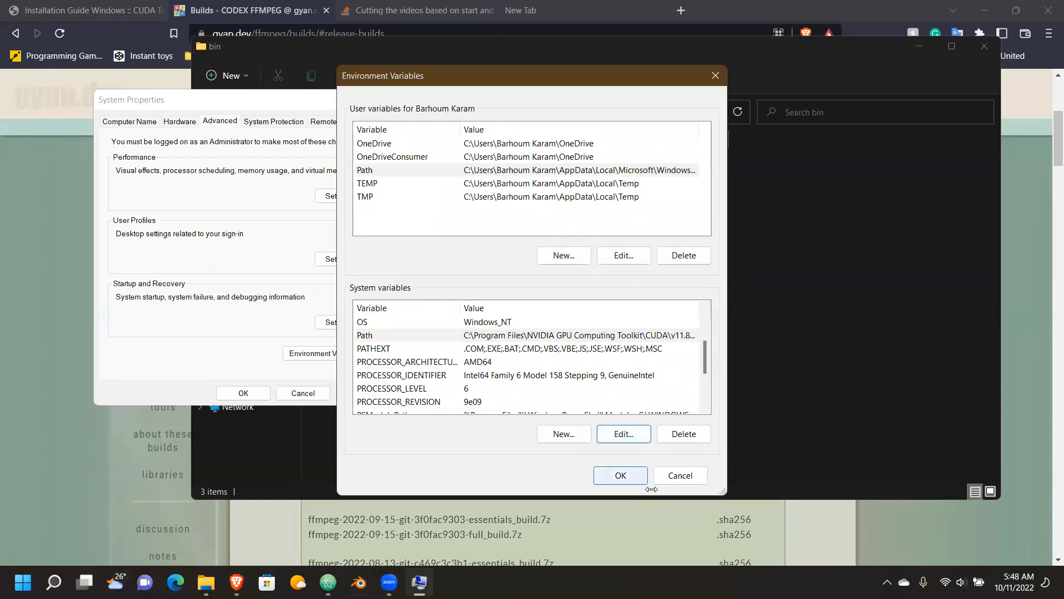
click(621, 475)
click(388, 104)
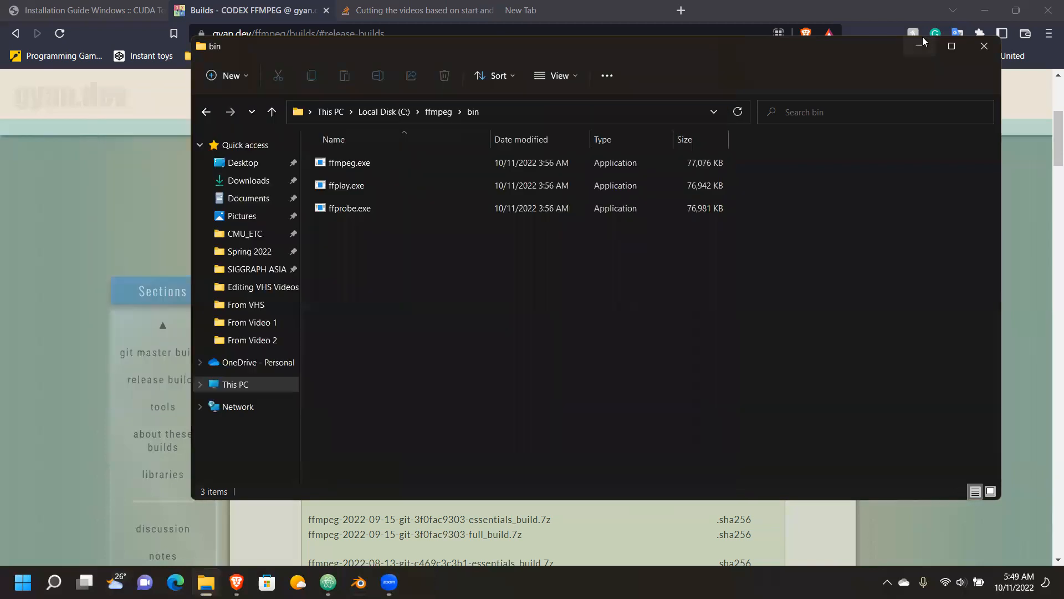
Open a PowerShell window in the Editing VHS Videos folder from File Explorer
click(919, 46)
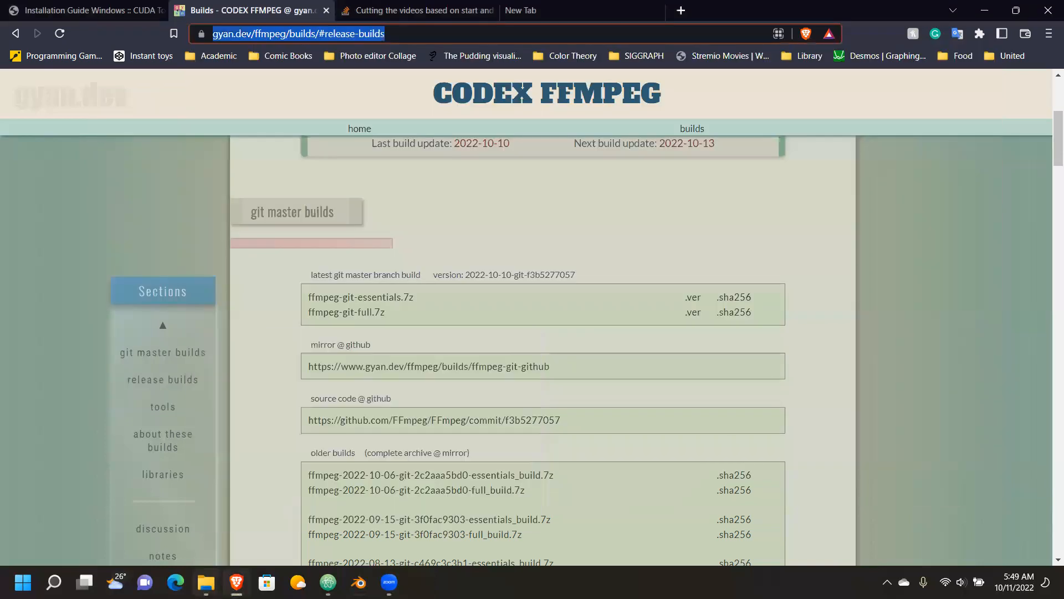
key(alt+Tab)
click(261, 286)
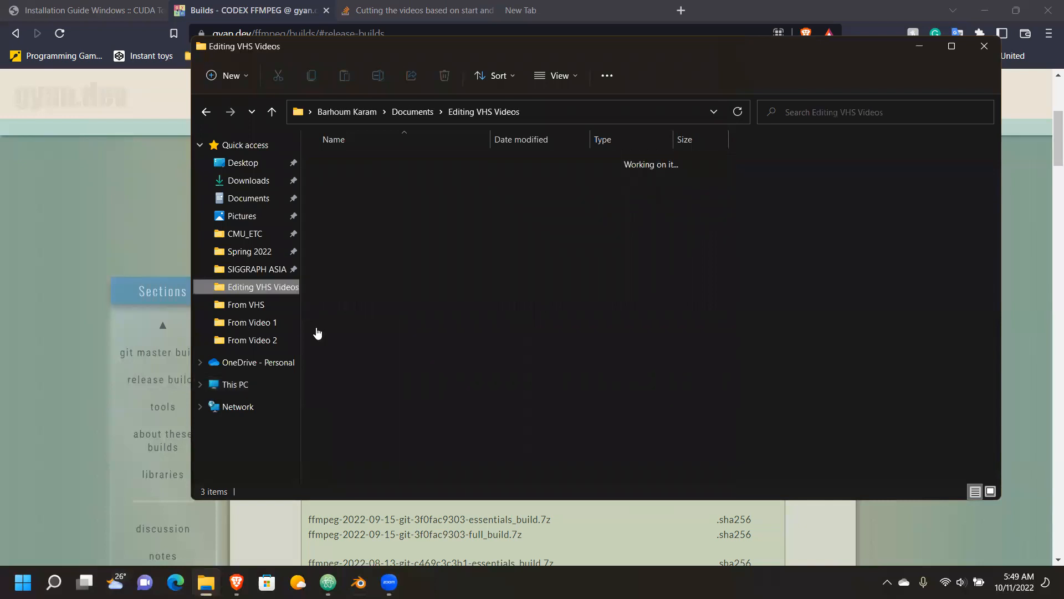
right_click(423, 425)
click(499, 440)
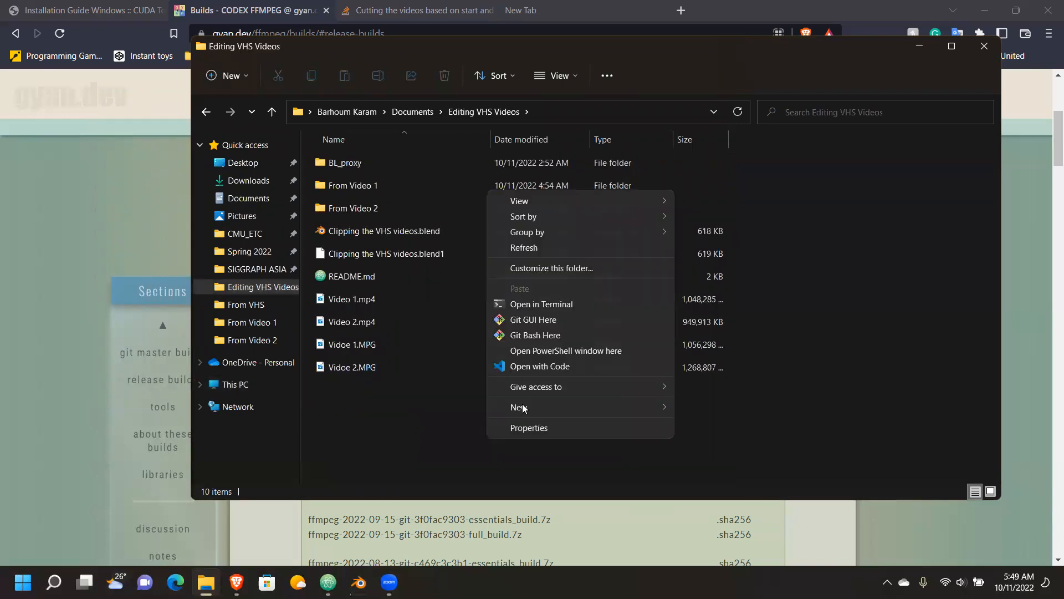
click(547, 352)
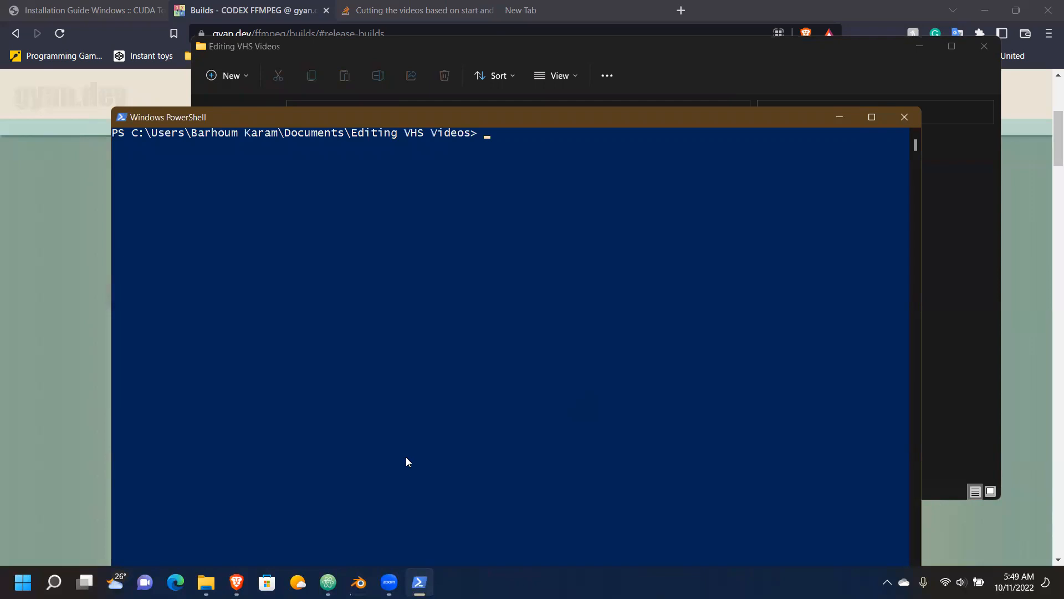
Switch to Atom, copy the working ffmpeg command for Video 2.mp4 from README.md, and return to PowerShell
key(alt+Tab)
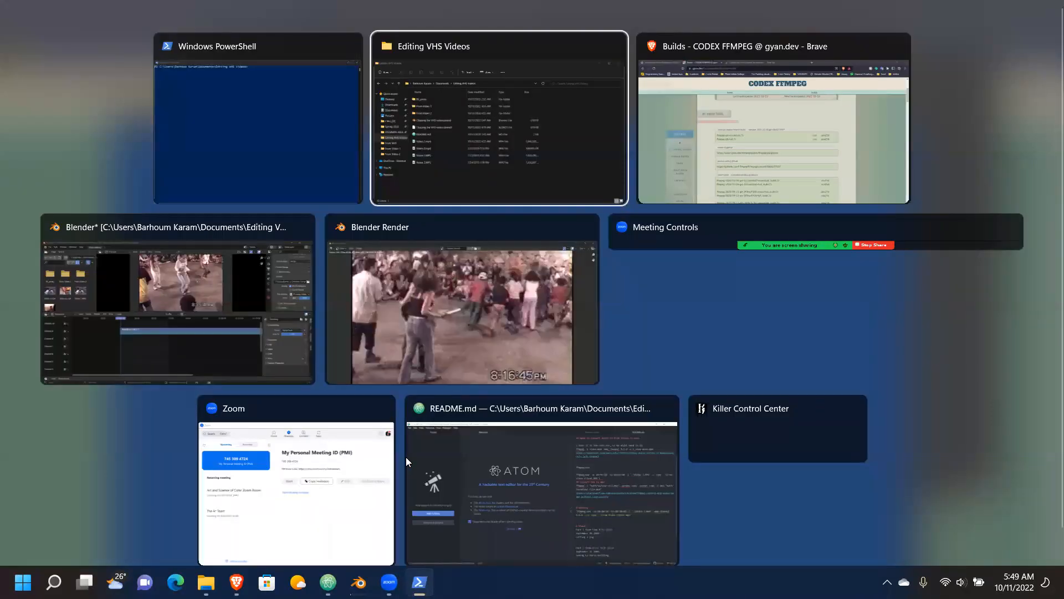
key(Down)
key(Down)
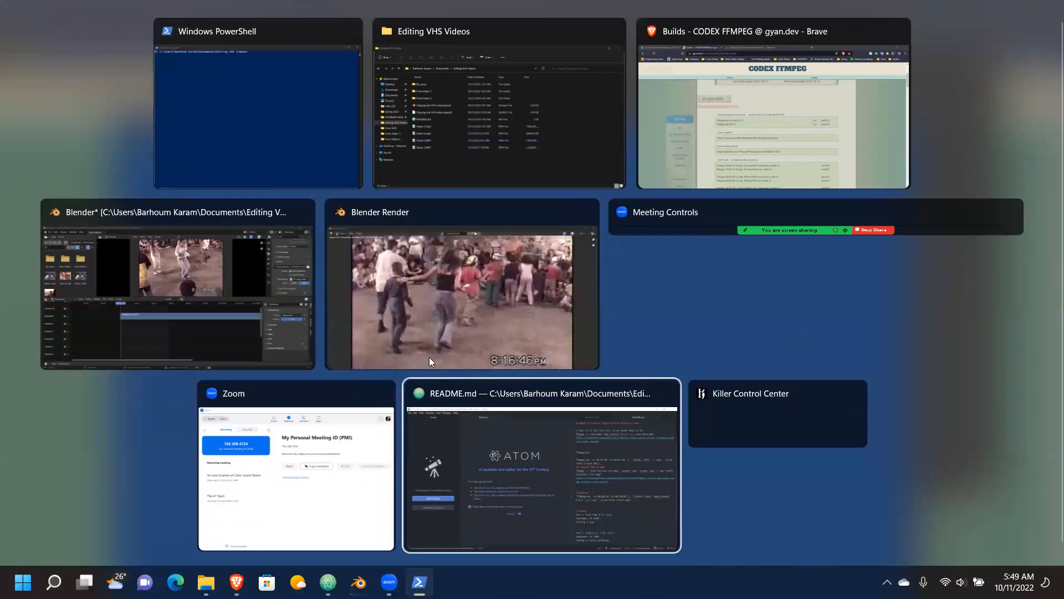
key(Return)
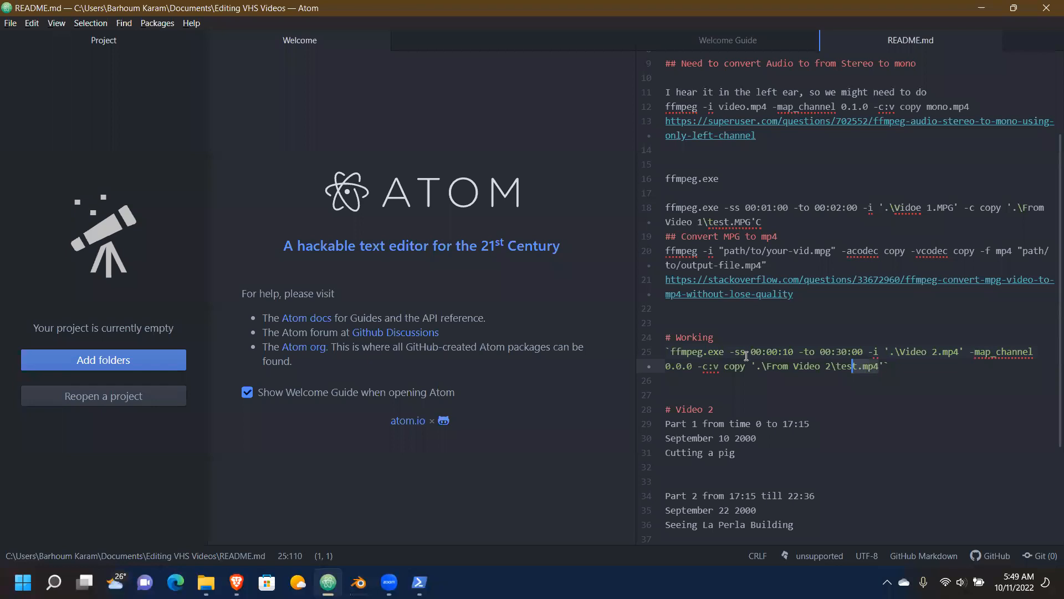
key(shift+Home)
key(ctrl+c)
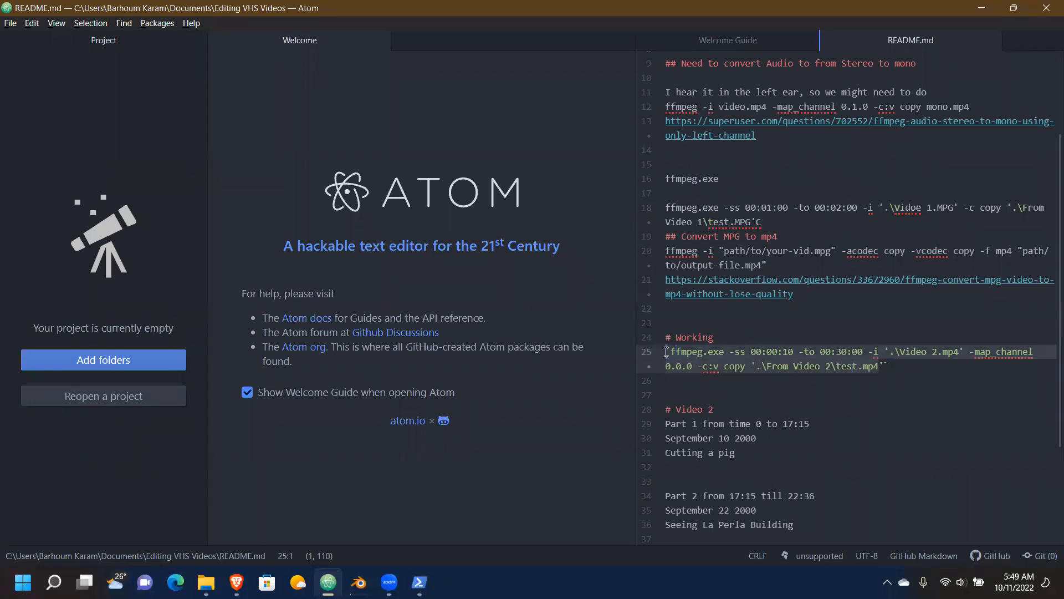
key(alt+Tab)
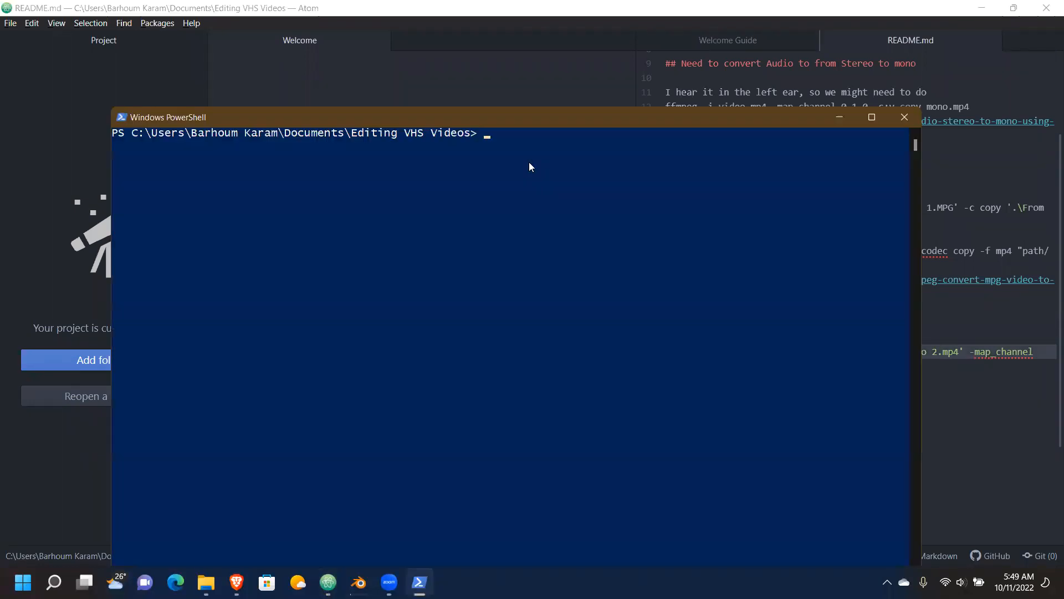
key(ctrl+v)
key(Up)
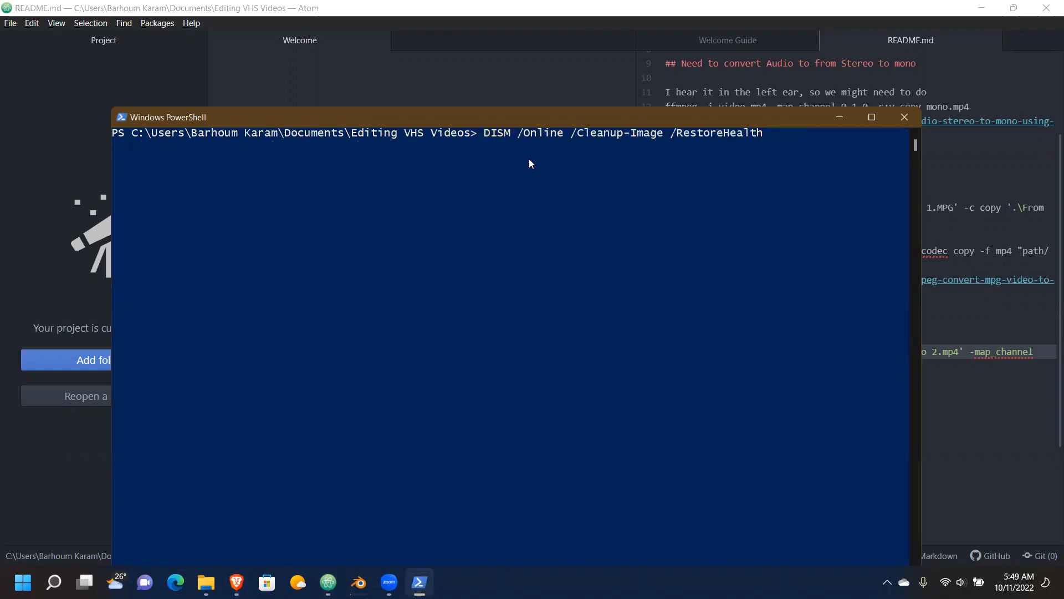
key(BackSpace)
key(BackSpace)
key(BackSpace)
key(BackSpace)
key(BackSpace)
key(BackSpace)
key(BackSpace)
key(BackSpace)
key(BackSpace)
key(BackSpace)
key(BackSpace)
key(BackSpace)
key(BackSpace)
key(BackSpace)
key(BackSpace)
key(BackSpace)
key(BackSpace)
key(BackSpace)
key(BackSpace)
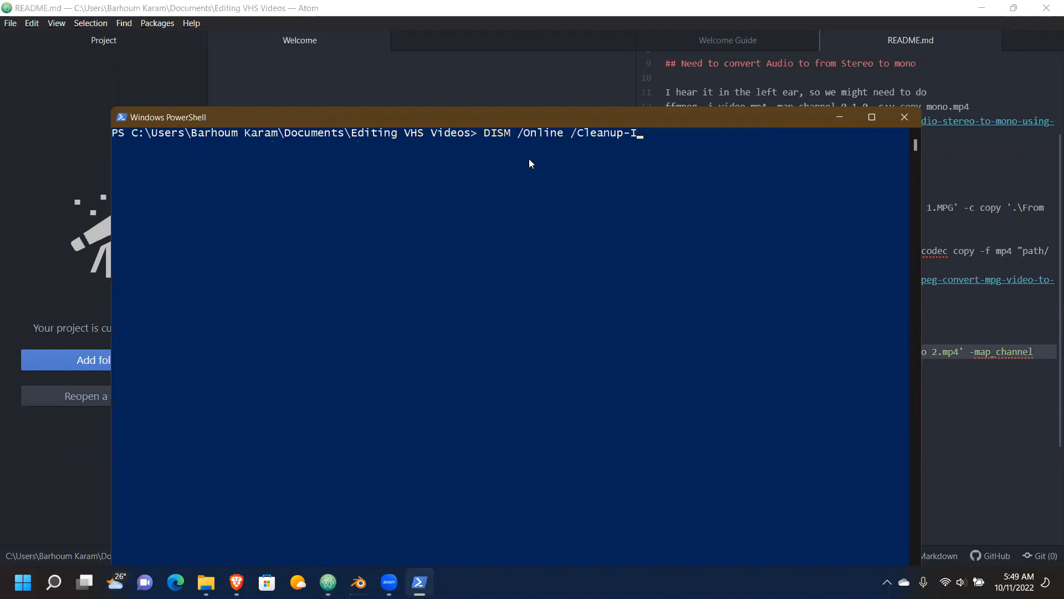
key(BackSpace)
key(BackSpace)
key(BackSpace)
key(BackSpace)
key(BackSpace)
key(BackSpace)
key(BackSpace)
key(BackSpace)
key(BackSpace)
key(BackSpace)
key(BackSpace)
key(BackSpace)
key(BackSpace)
key(BackSpace)
key(BackSpace)
key(BackSpace)
key(BackSpace)
key(BackSpace)
key(BackSpace)
key(BackSpace)
Paste the copied ffmpeg command at the PowerShell prompt and remove its leading backtick
key(ctrl+v)
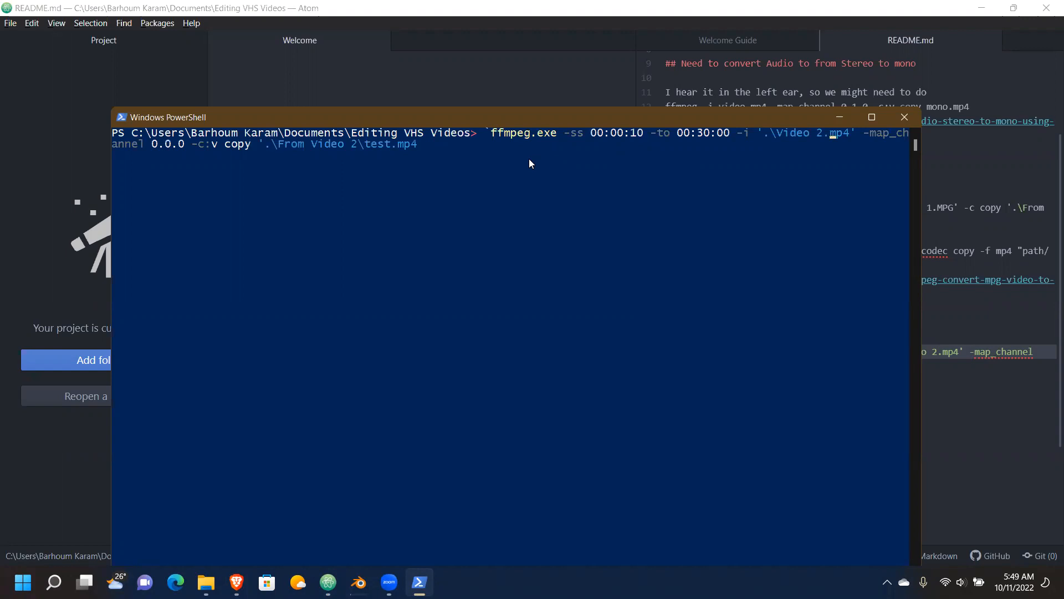
key(Left)
key(Left)
key(Left)
key(Left)
key(Left)
key(Left)
key(Left)
key(Left)
key(Left)
key(Left)
key(Left)
key(Left)
key(Left)
key(Left)
key(Left)
key(Left)
key(Left)
key(Left)
key(Left)
key(Left)
key(Left)
key(Left)
key(Left)
key(Left)
key(Left)
key(Left)
key(Left)
key(Left)
key(Left)
key(Left)
key(Left)
key(Left)
key(Left)
key(Left)
key(Left)
key(Left)
key(Left)
key(Left)
key(BackSpace)
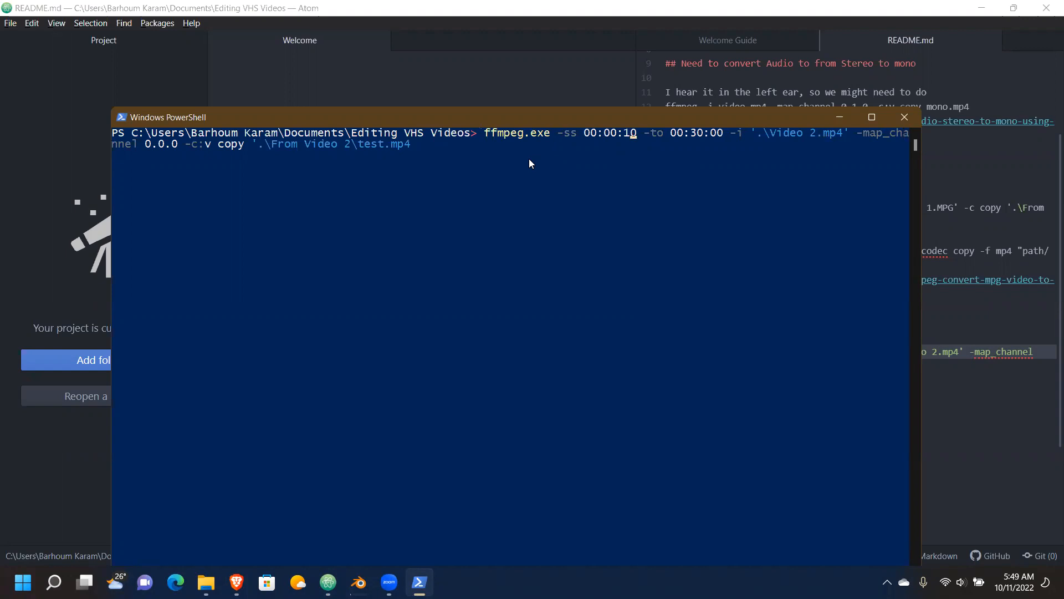
Set the -ss start time in the ffmpeg command to 00:00:00
key(Delete)
key(BackSpace)
text(00)
Maximize the PowerShell window and strip -map_channel 0.0.0 and the :v suffix from the ffmpeg command, leaving -c copy
key(Right)
key(Right)
key(Right)
key(Right)
key(Right)
key(Right)
key(Right)
key(Right)
key(Right)
key(Right)
click(873, 116)
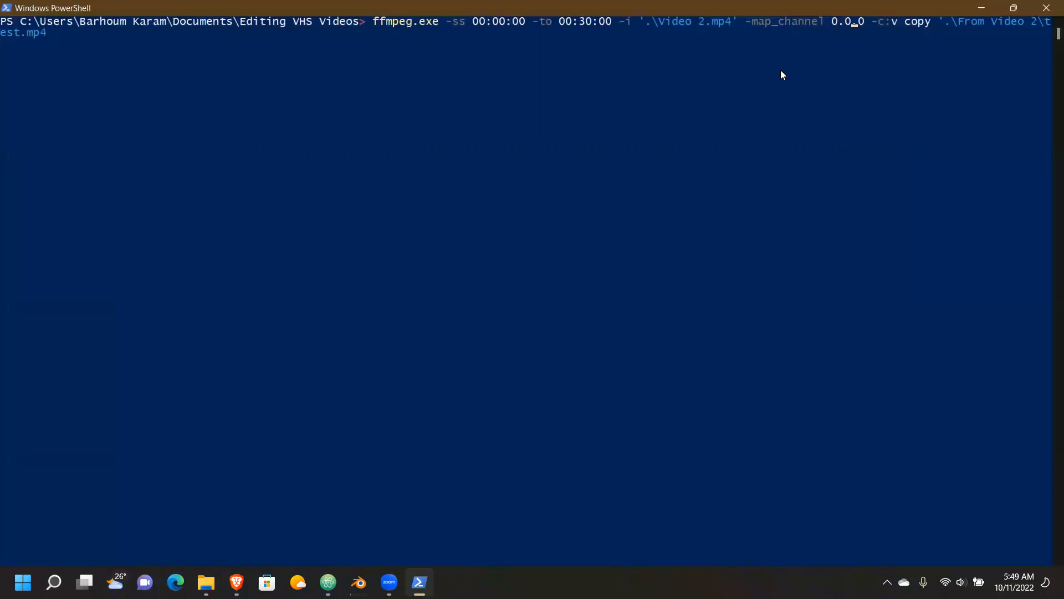
key(Right)
key(BackSpace)
key(BackSpace)
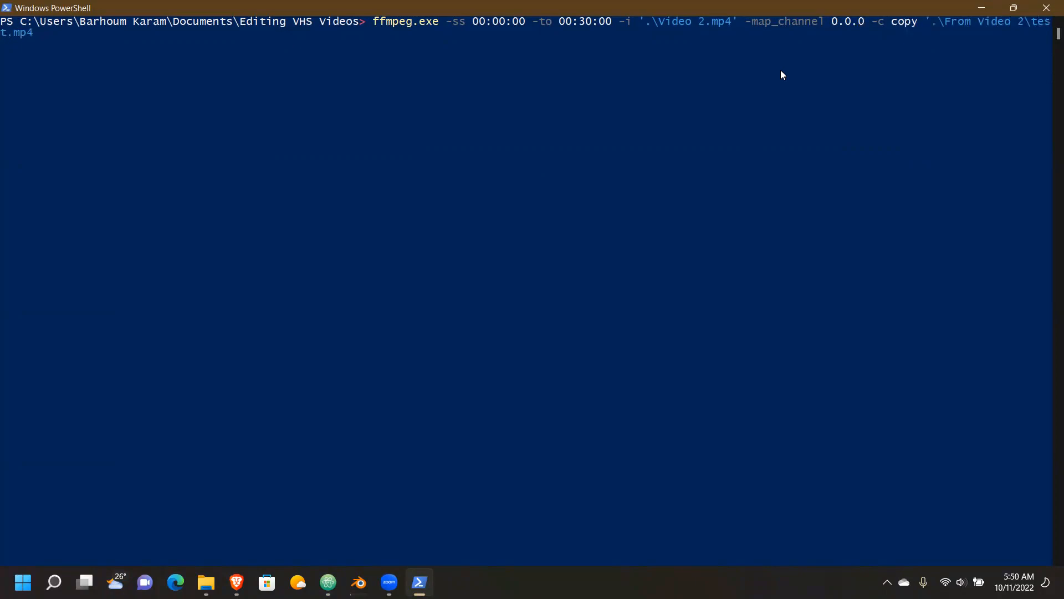
key(BackSpace)
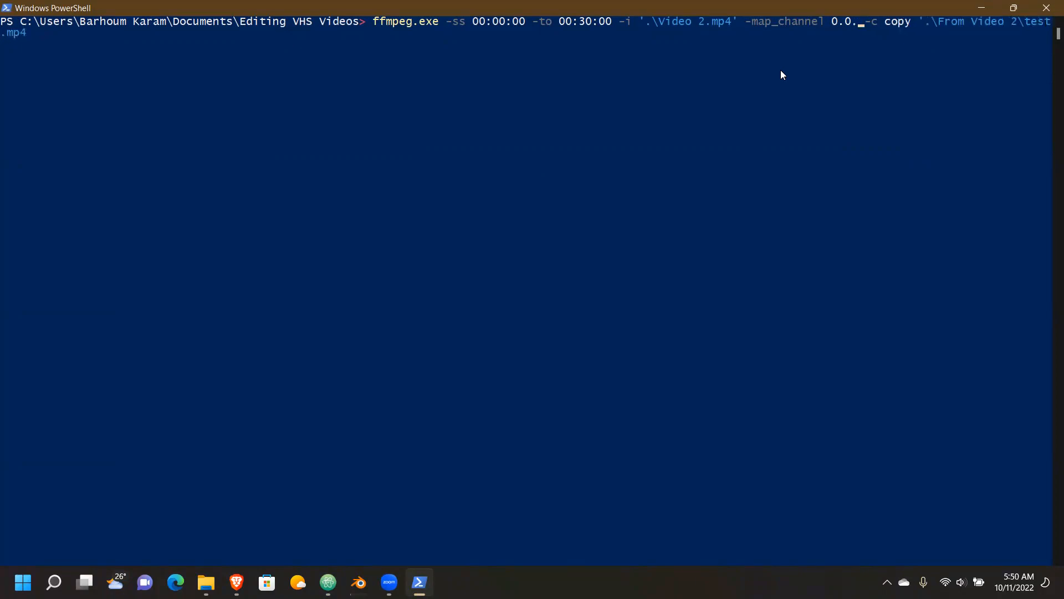
key(BackSpace)
key(BackSpace)
key(BackSpace)
key(BackSpace)
key(BackSpace)
key(BackSpace)
key(BackSpace)
key(BackSpace)
key(BackSpace)
key(BackSpace)
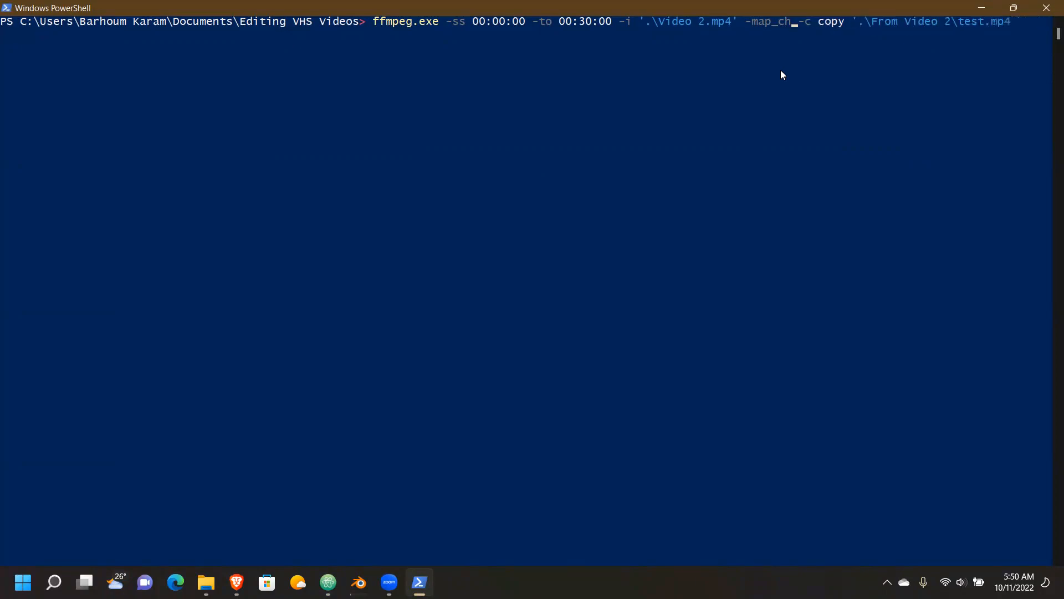
key(BackSpace)
key(BackSpace)
key(BackSpace)
key(BackSpace)
key(BackSpace)
key(BackSpace)
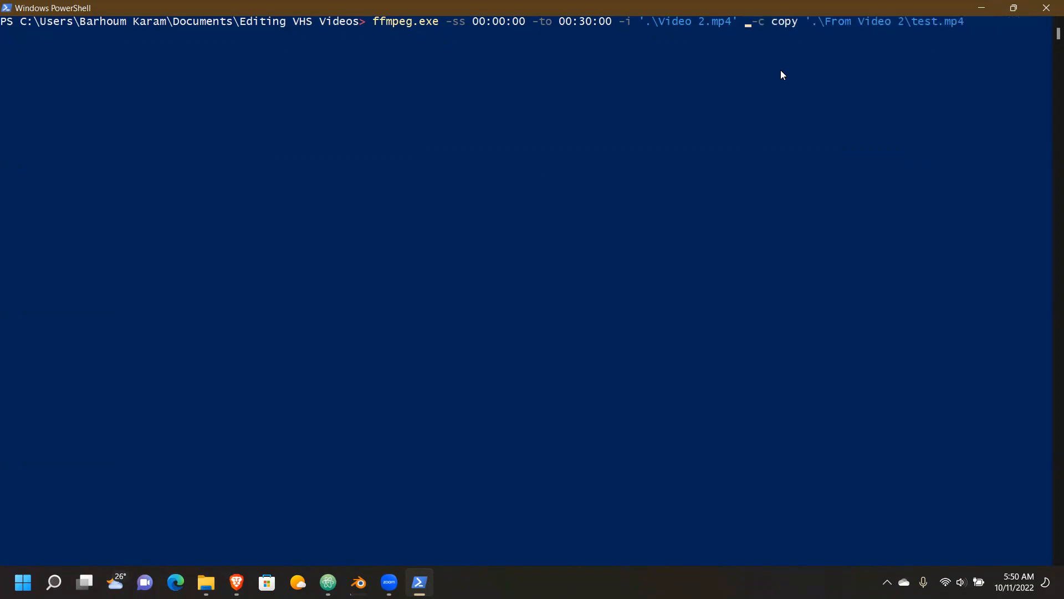
Switch to Brave to check the trim command in the Stack Overflow answer on cutting videos, and return to PowerShell
key(alt+Tab)
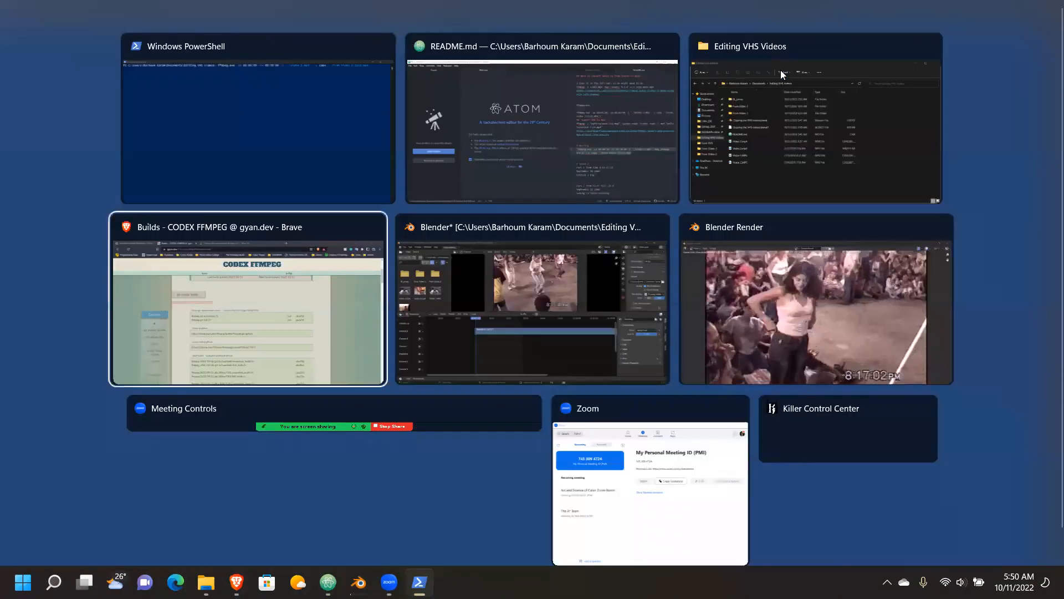
key(ctrl+Tab)
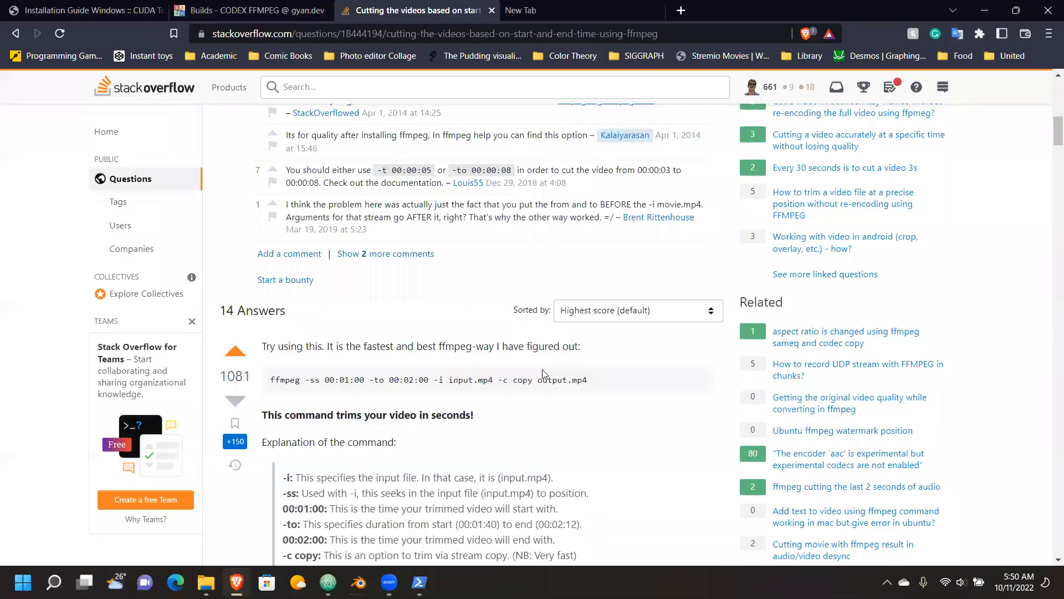
key(alt+Tab)
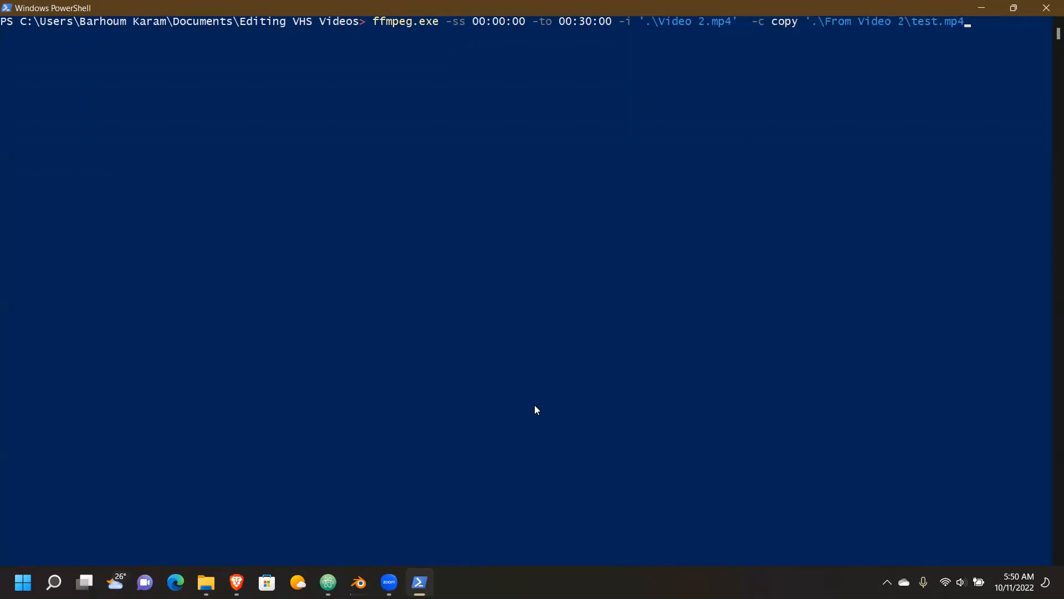
Try to run the shortened ffmpeg command, cancel it and clear the prompt
key(Return)
key(ctrl+c)
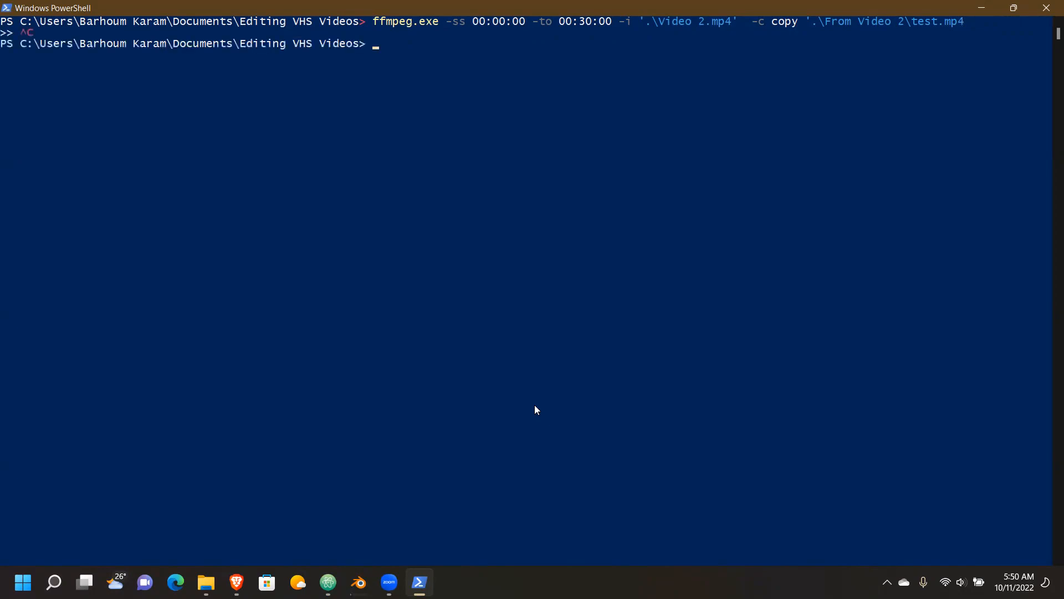
key(ctrl+v)
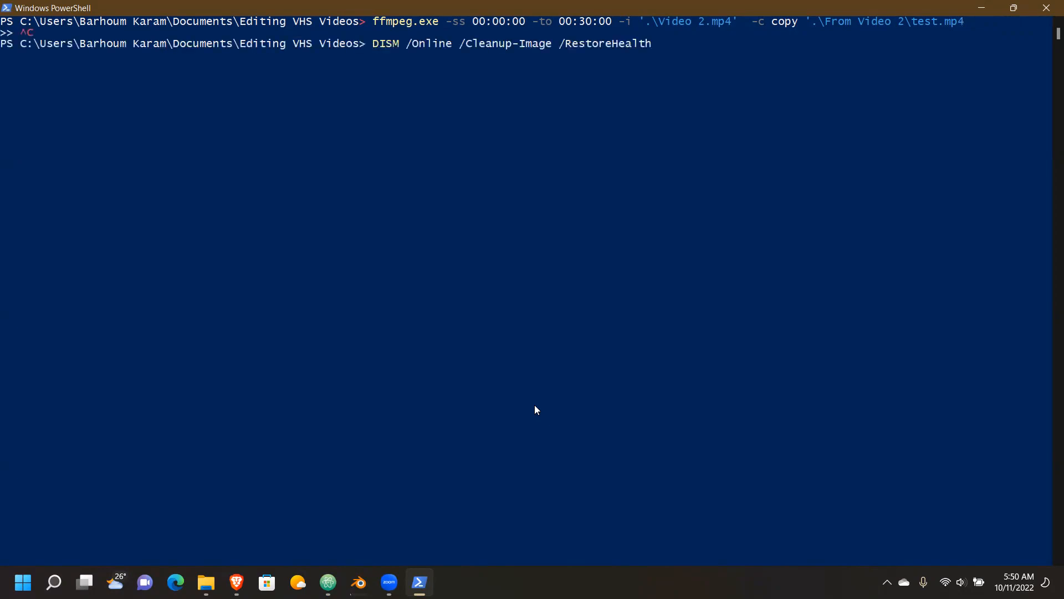
key(Escape)
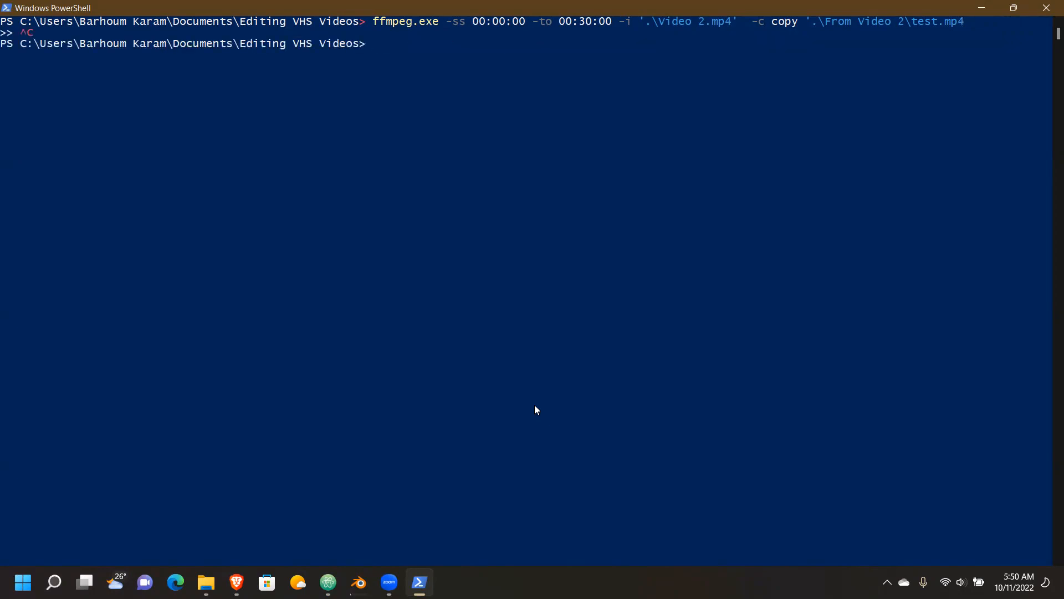
Paste the copied ffmpeg command again with its closing quote and remove the leading backtick
key(ctrl+v)
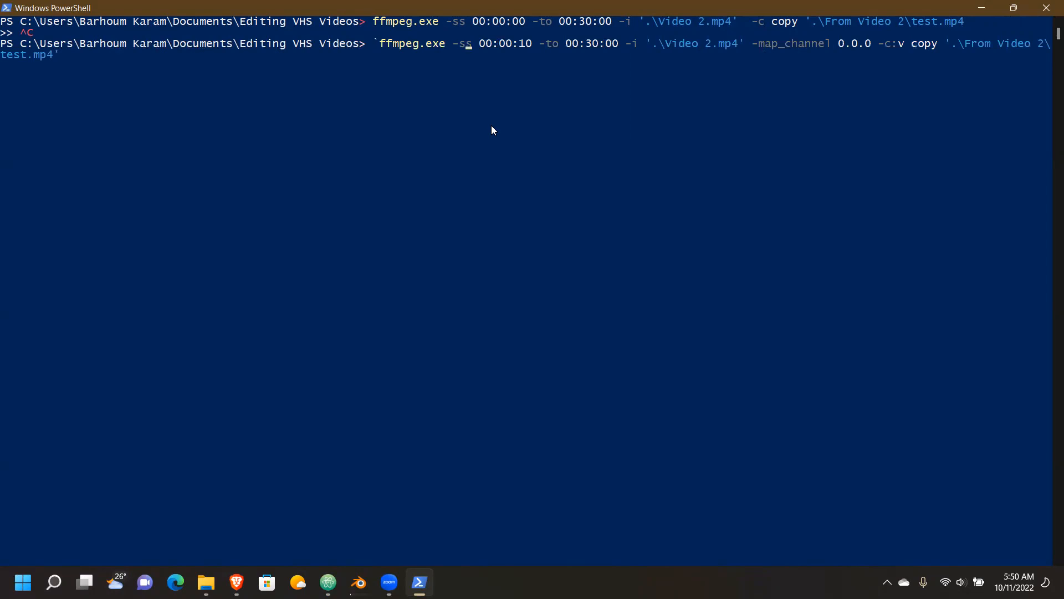
key(BackSpace)
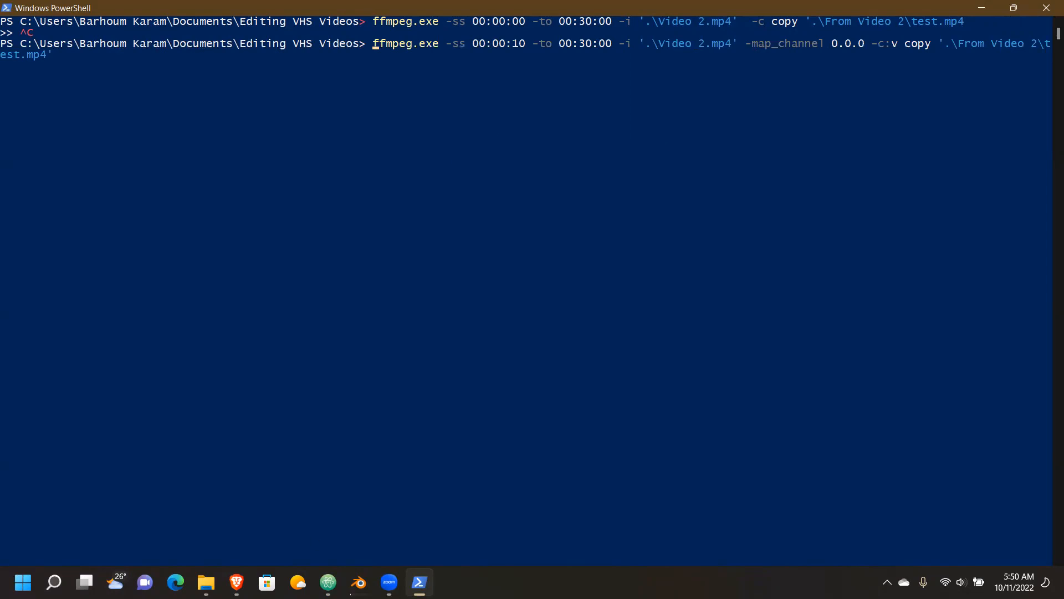
Switch to the main Blender window to check the sequence render's progress, and return to PowerShell
click(359, 582)
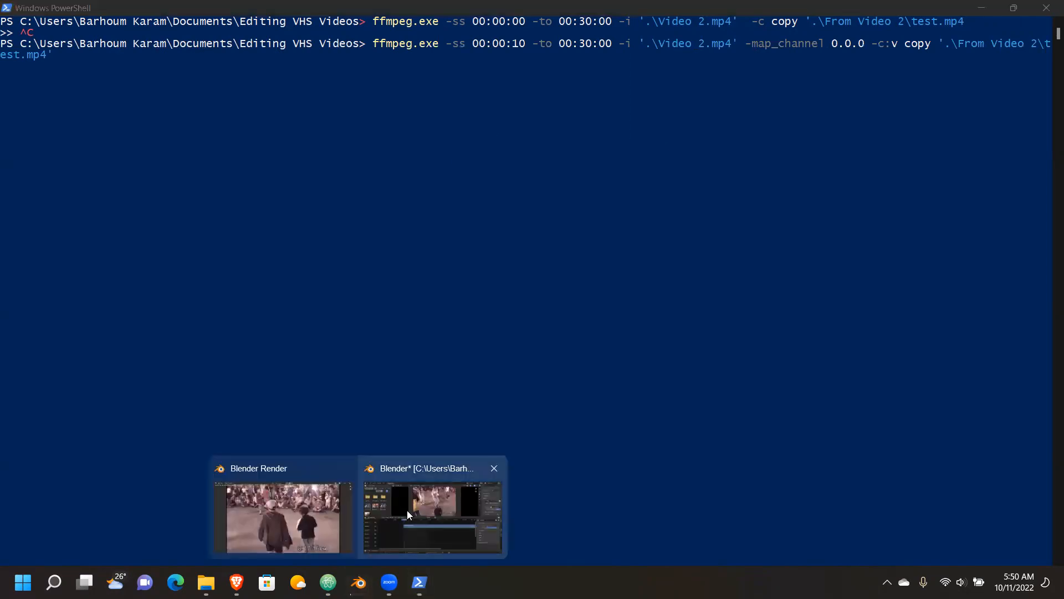
click(502, 531)
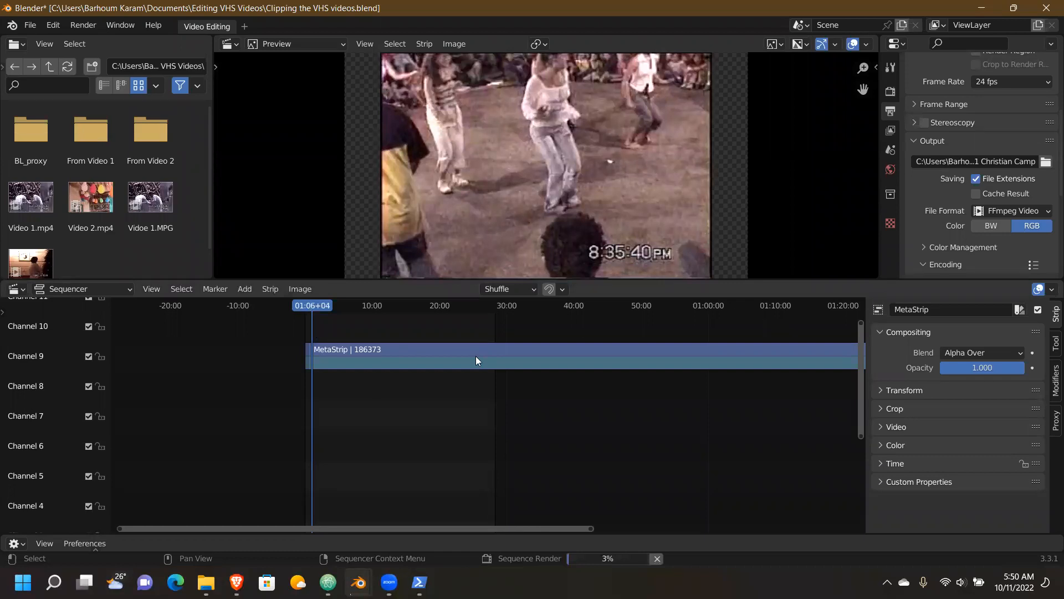
click(984, 5)
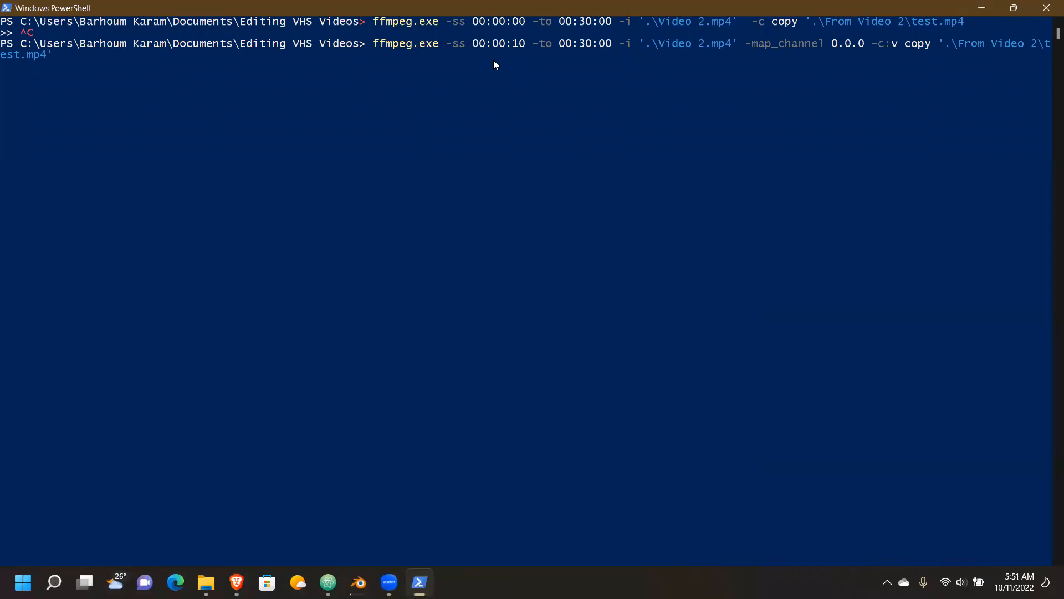
Set the ffmpeg start time to 00:00:00 and run the trim of Video 2.mp4 to 00:30:00, overwriting the existing test.mp4
key(BackSpace)
text(0)
key(Right)
key(Right)
key(Left)
key(Return)
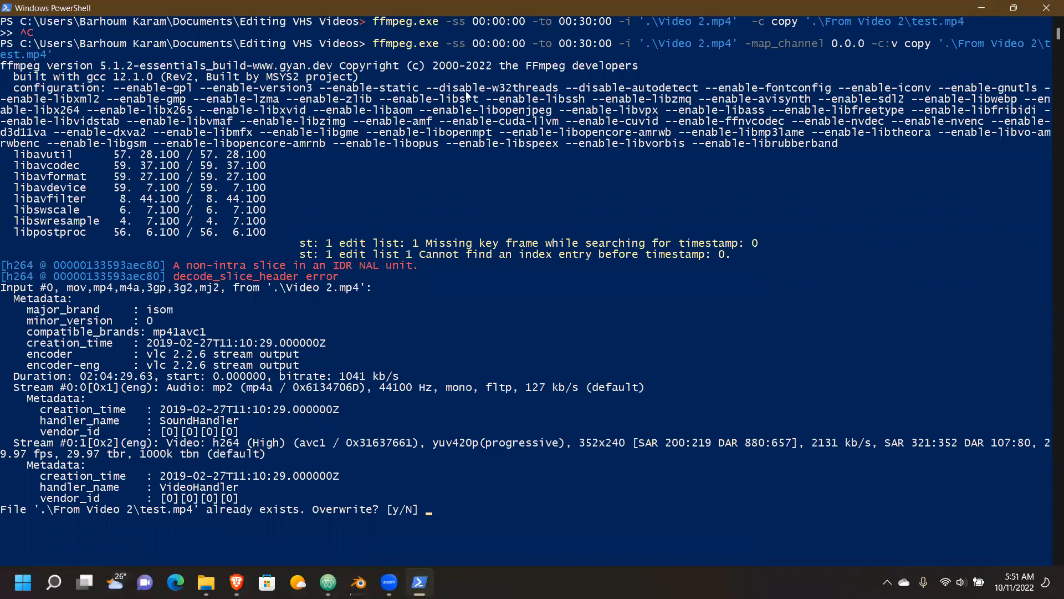
text(y)
key(Return)
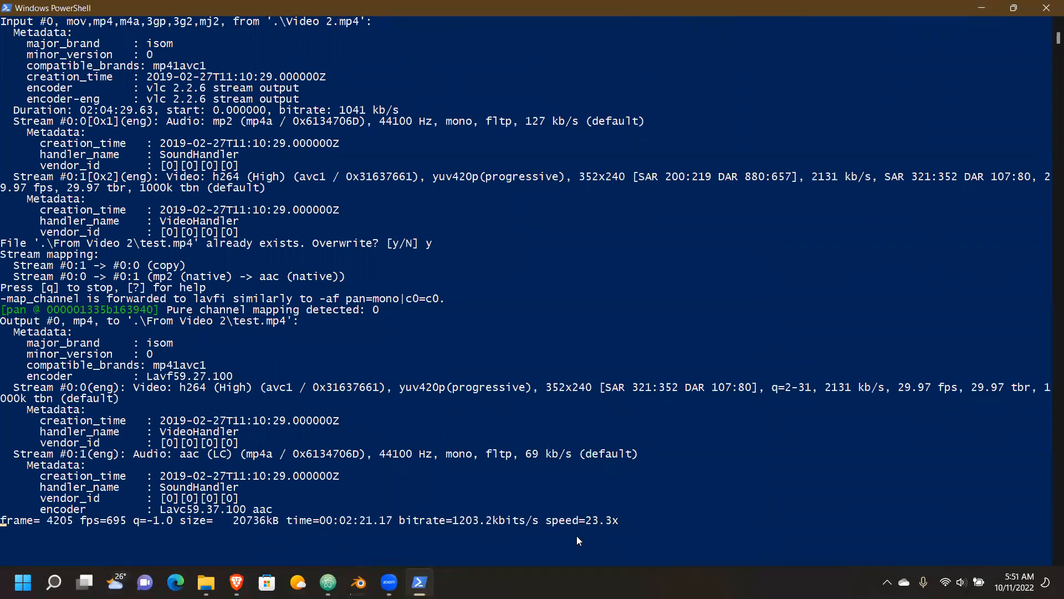
Examine the ffmpeg output and progress, and check the current frame and time in the Blender Render window
scroll(452, 458, up, 1)
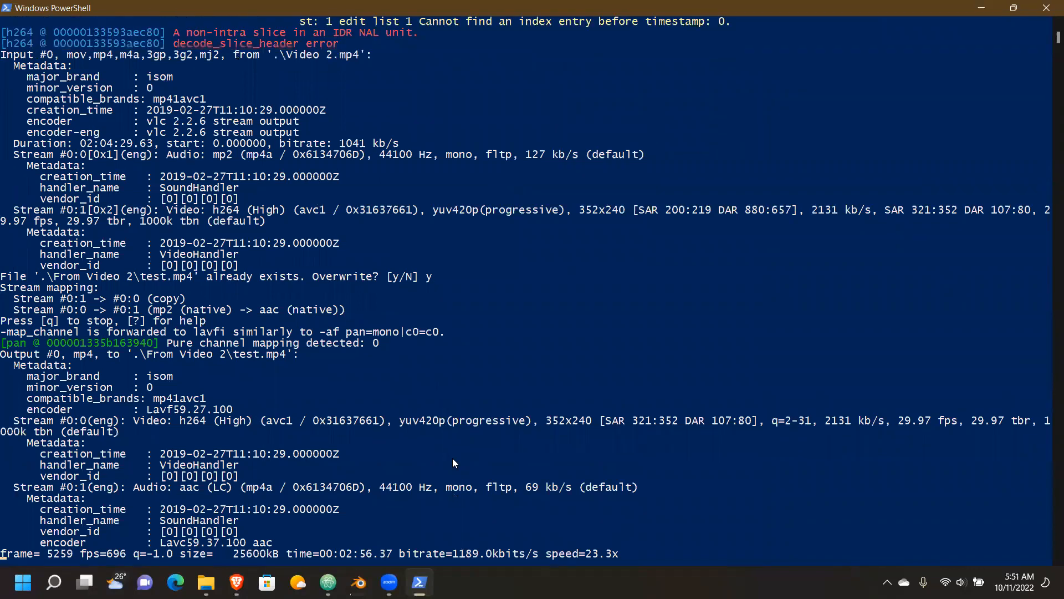
scroll(466, 458, down, 3)
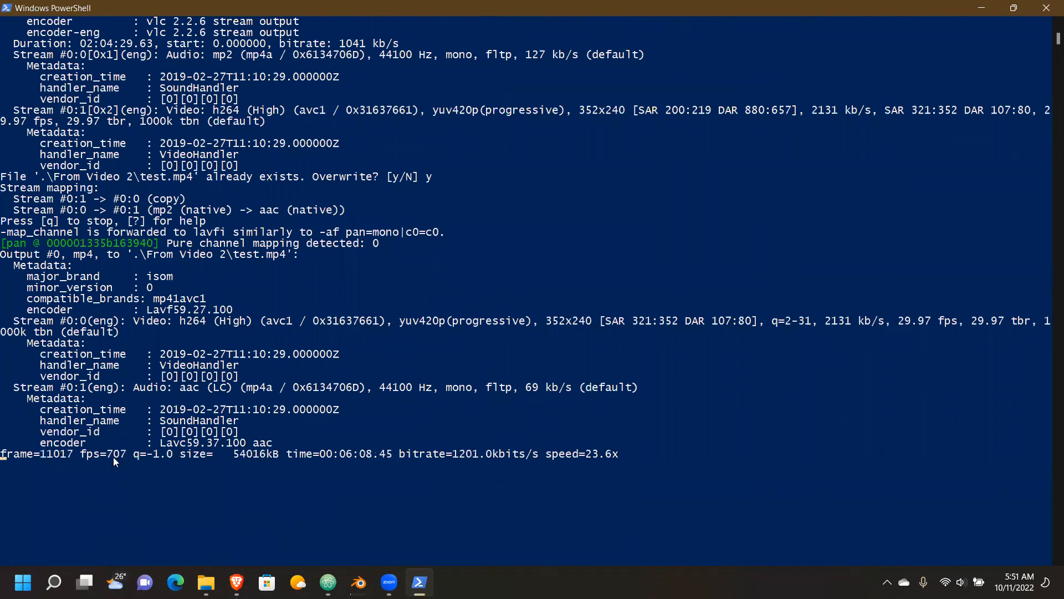
mouse_move(359, 542)
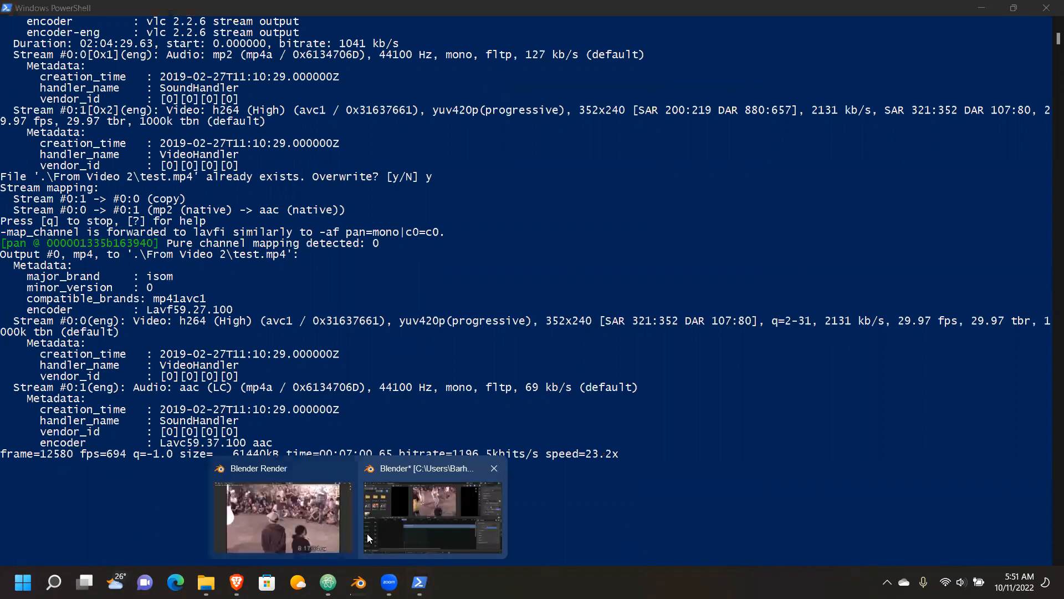
click(302, 527)
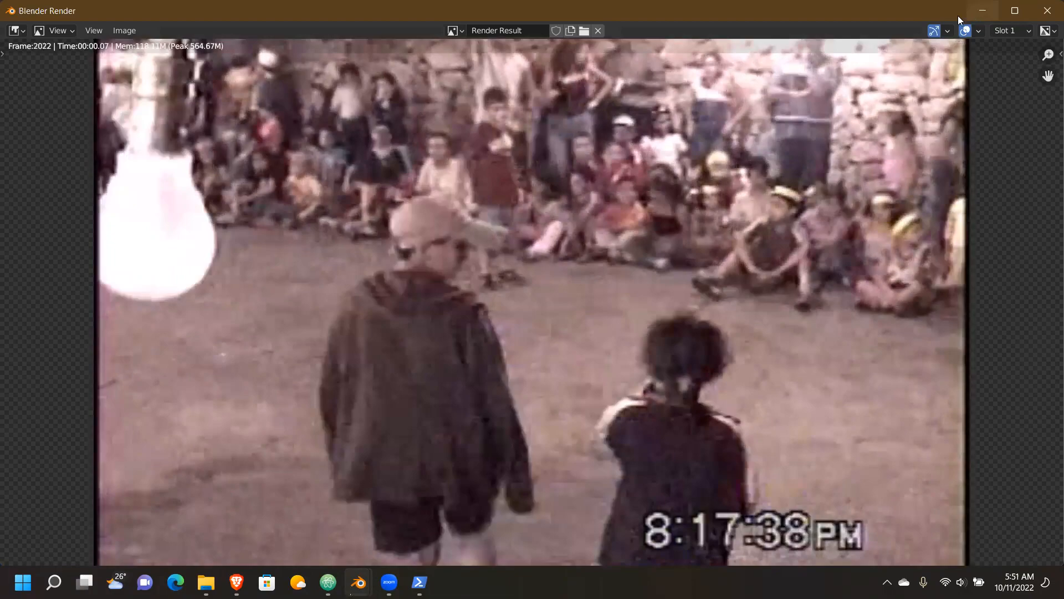
click(983, 11)
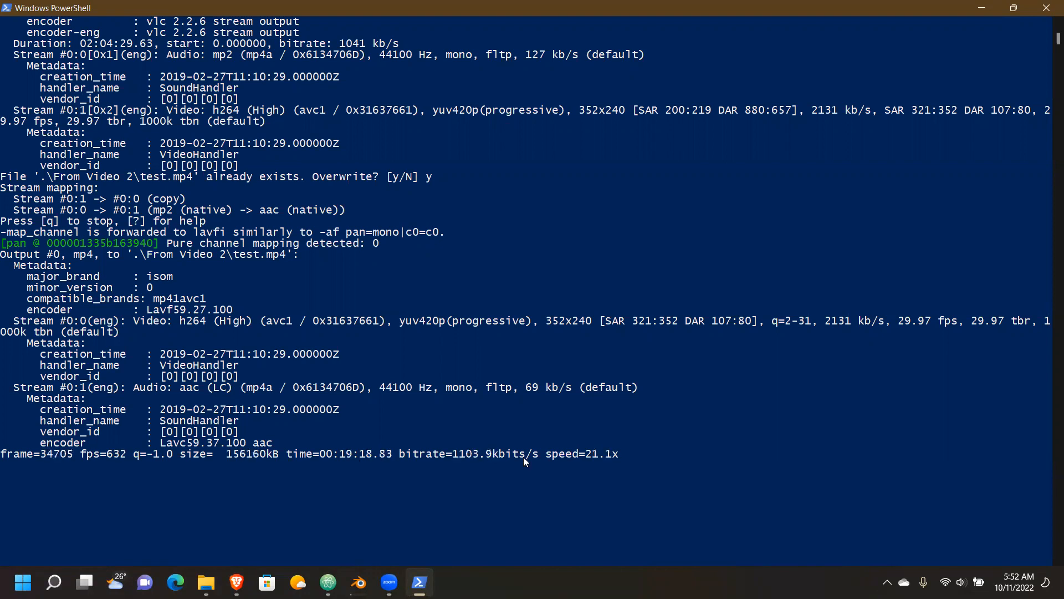
Compare the sequence render's progress in the main Blender window with the ffmpeg trim's progress in PowerShell
key(alt+Tab)
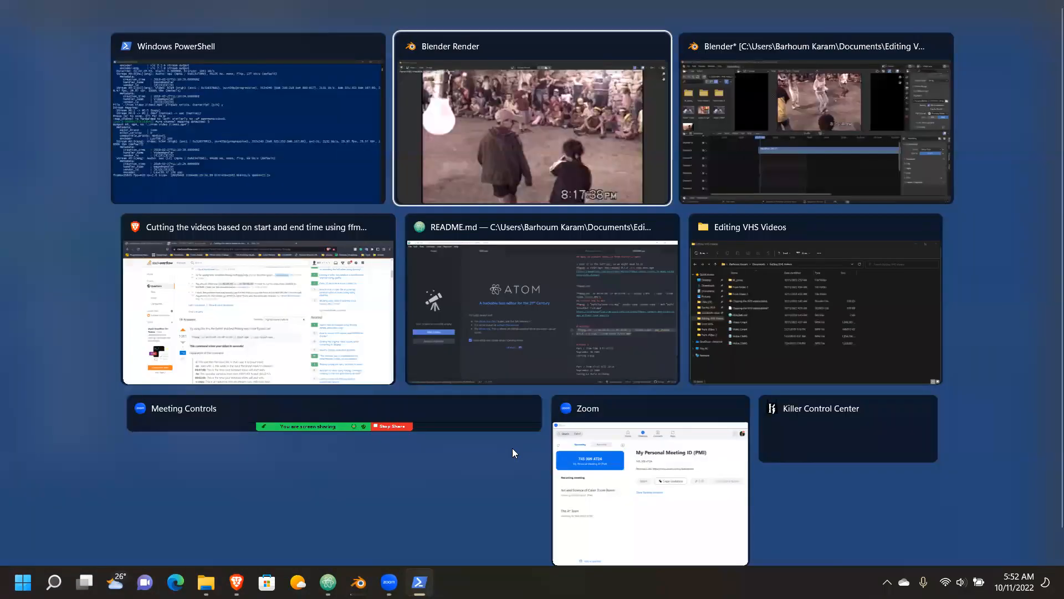
key(alt+Tab)
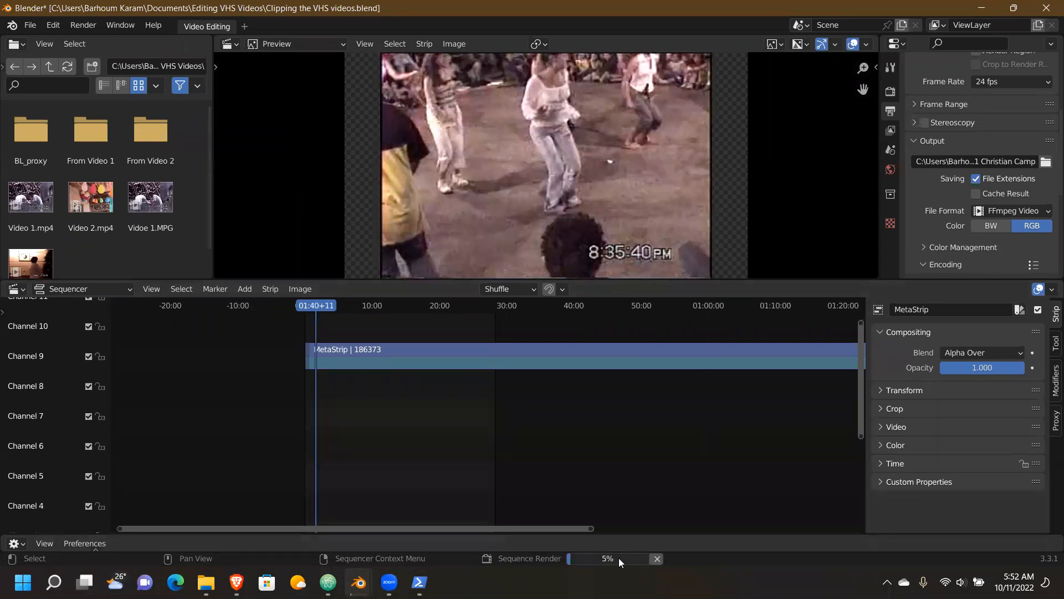
key(alt+Tab)
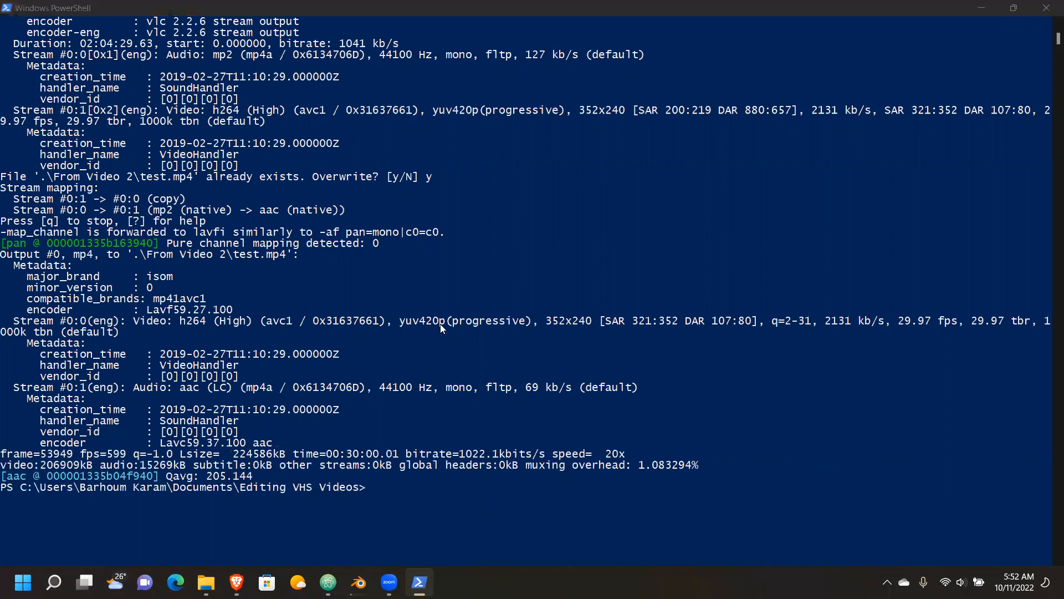
Check the sequence render's progress in the main Blender window, and recall the last ffmpeg command in PowerShell
key(super+Tab)
key(Return)
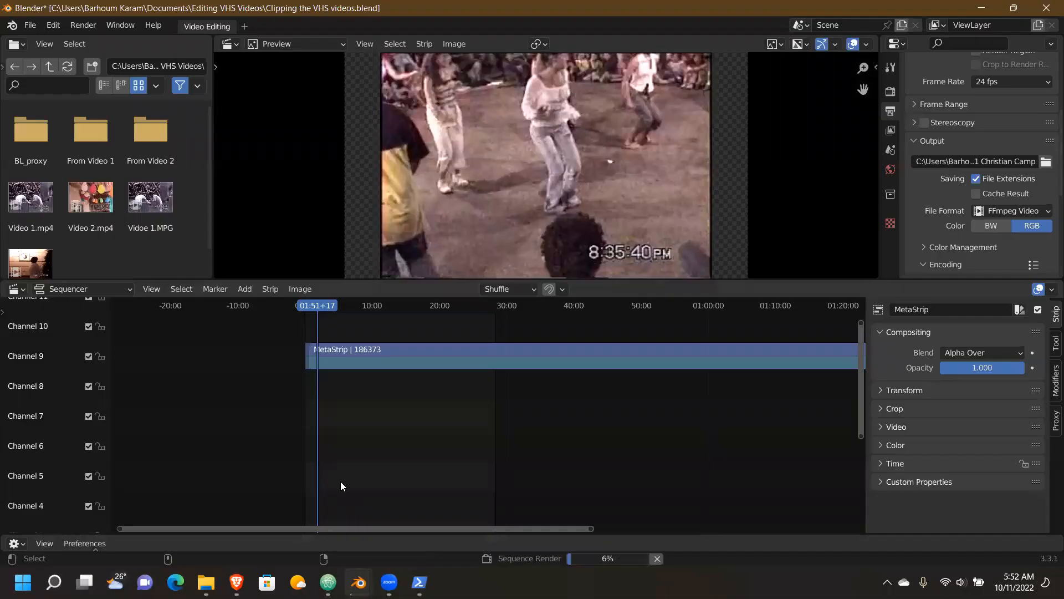
key(alt+Tab)
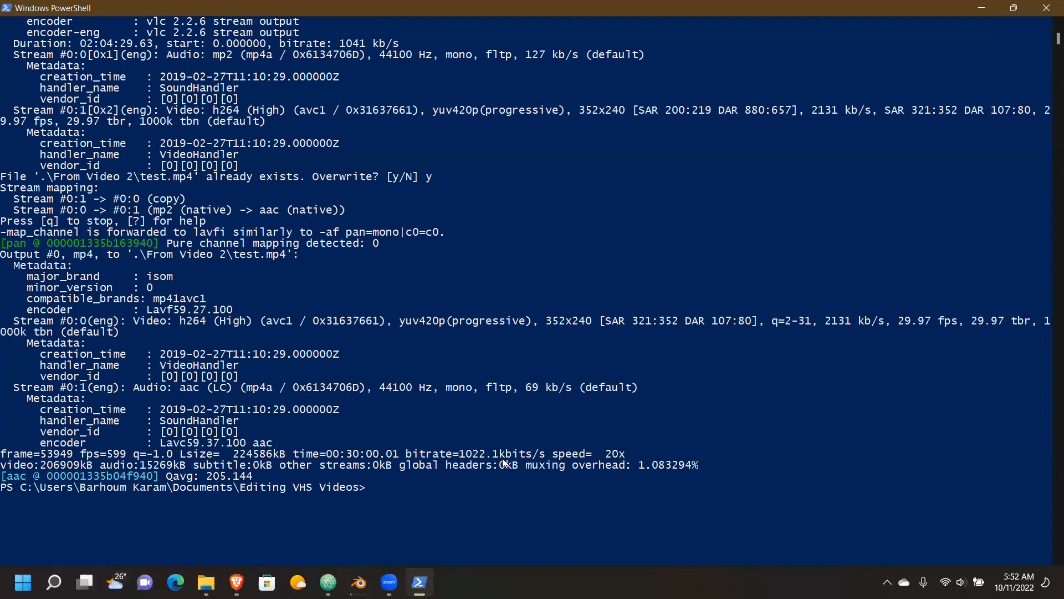
key(Up)
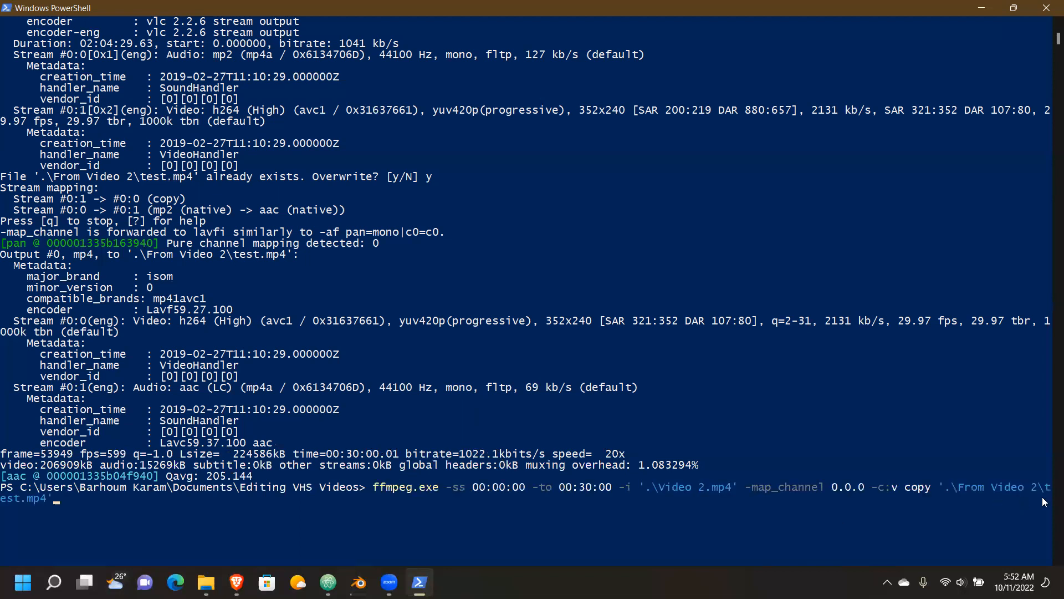
Switch to File Explorer, view the details in the properties of test.mp4 in the From Video 2 folder, and return to PowerShell
mouse_move(206, 582)
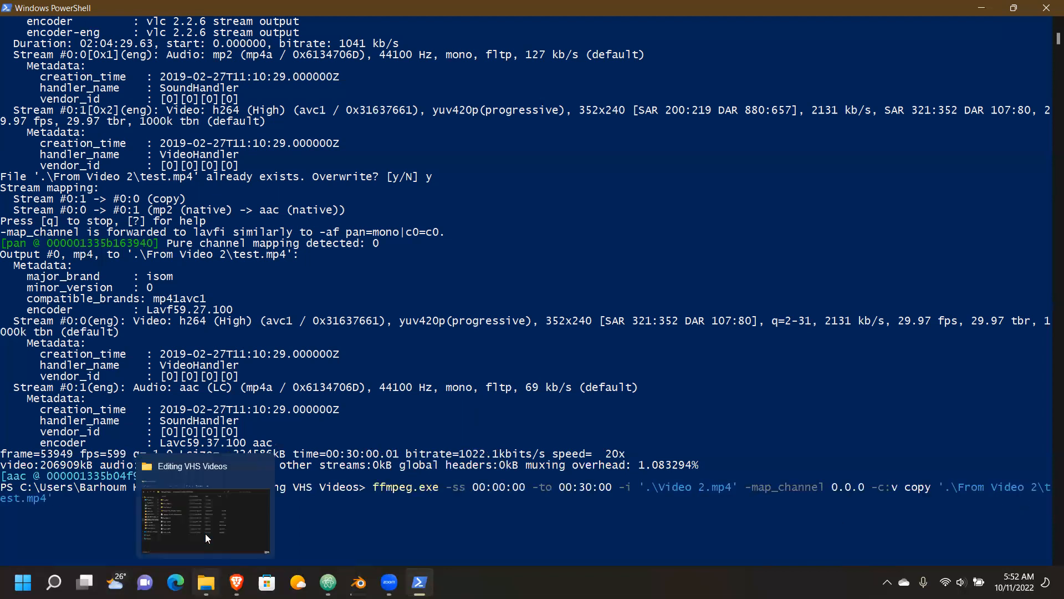
click(204, 531)
click(363, 207)
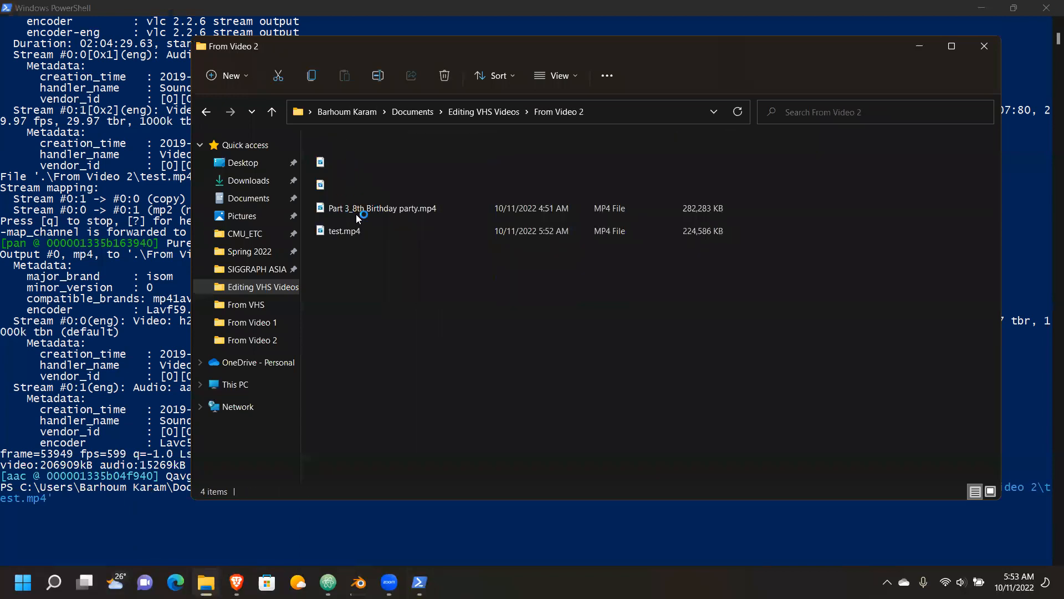
click(593, 194)
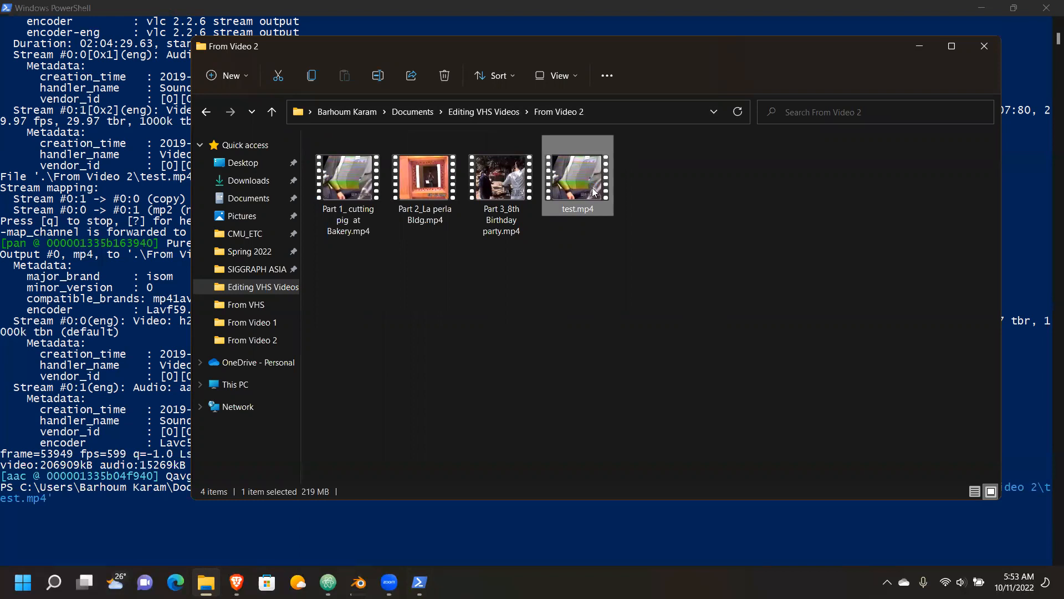
right_click(593, 191)
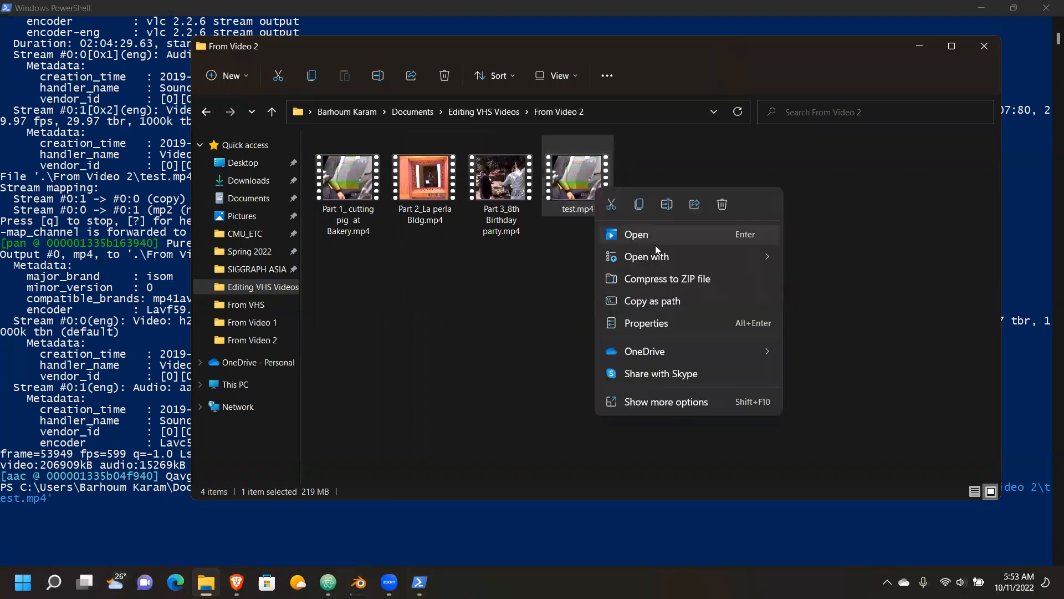
click(678, 405)
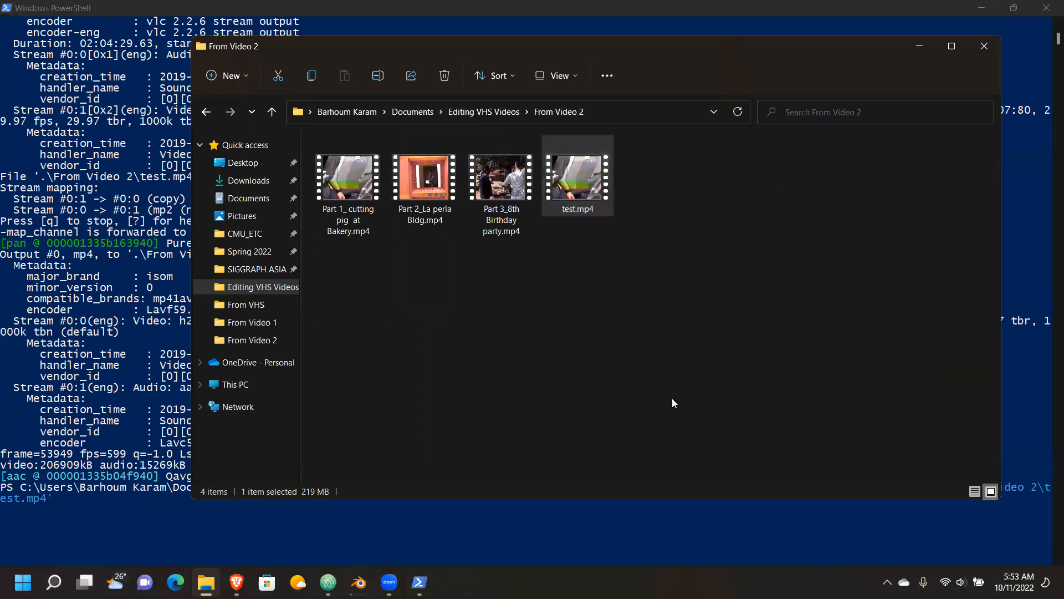
click(715, 392)
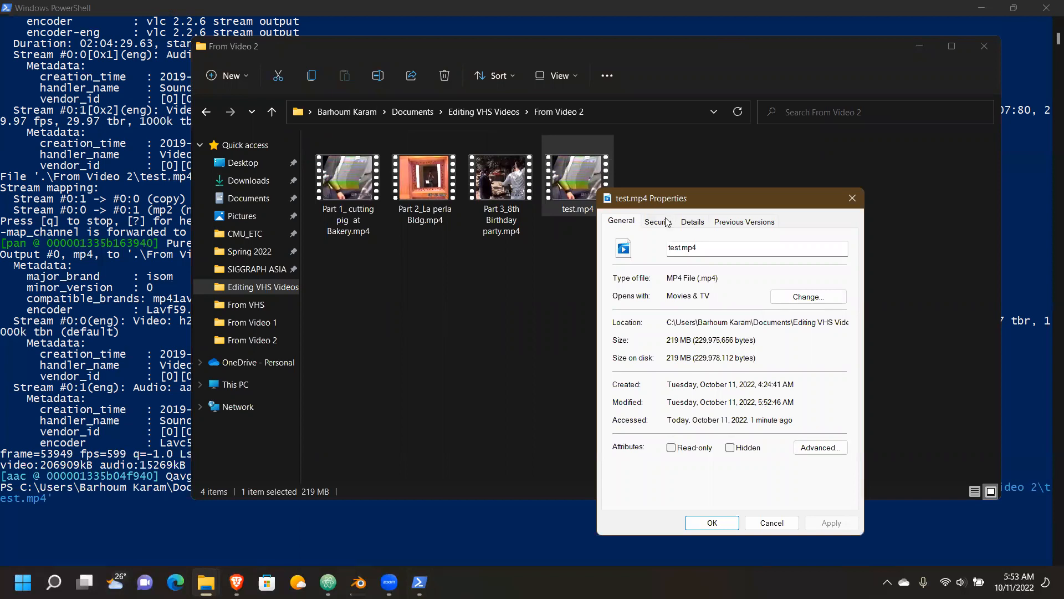
click(693, 222)
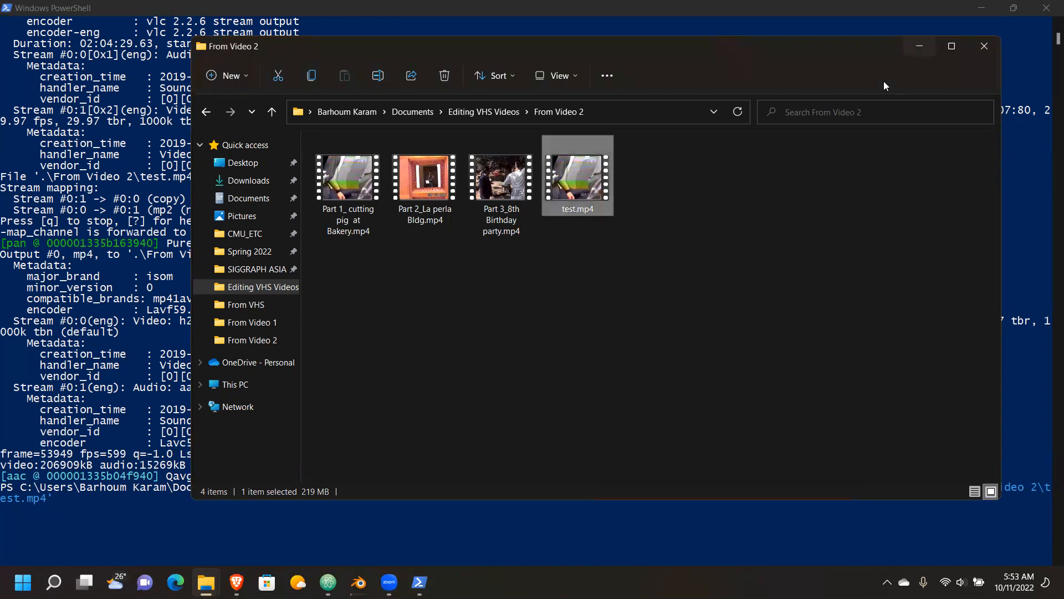
key(alt+Tab)
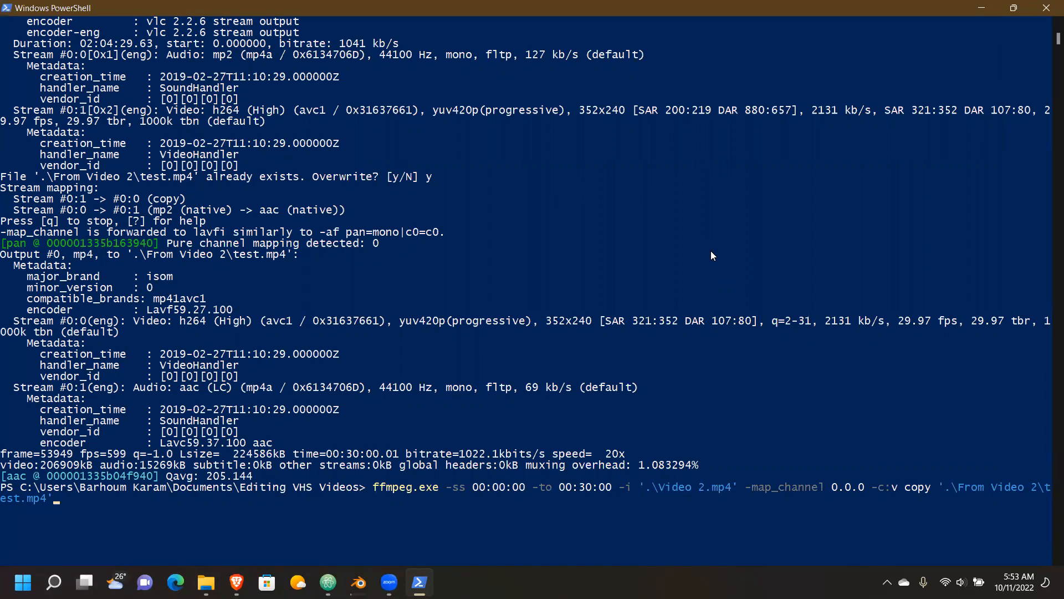
Check how far the sequence render has got in the main Blender window, and switch back to PowerShell
click(358, 582)
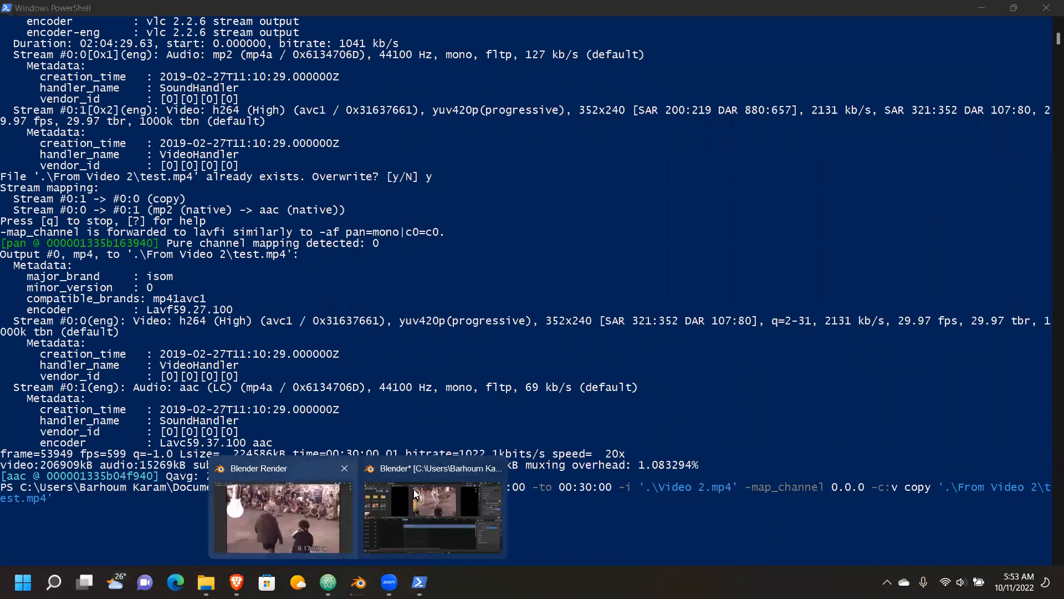
click(435, 466)
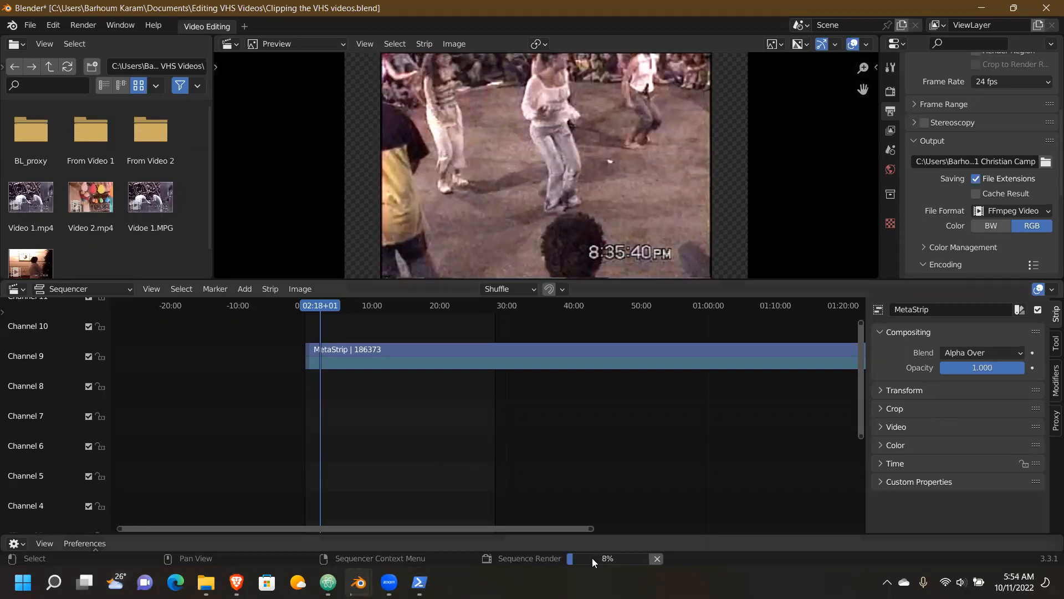
mouse_move(358, 580)
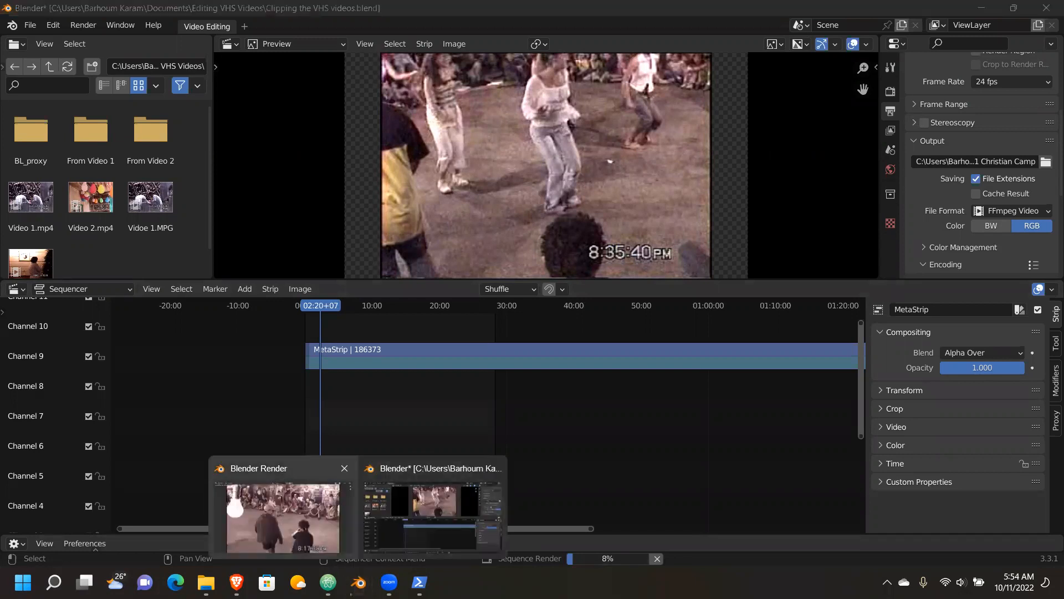
click(420, 583)
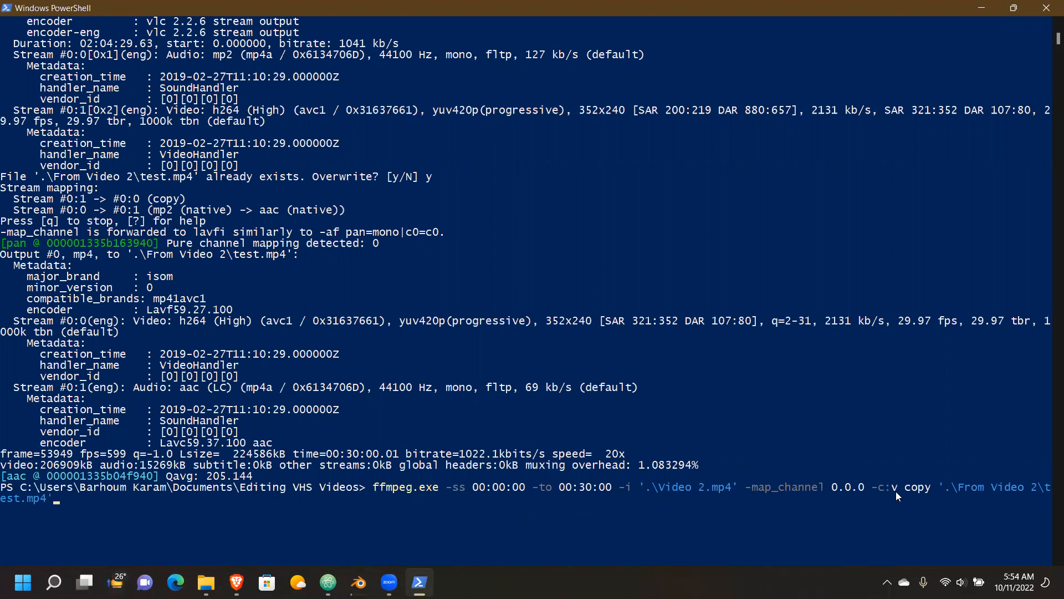
Recall the last ffmpeg trim command and change its -c:v copy option to -c copy
key(Escape)
key(Up)
key(ctrl+Left)
key(ctrl+Left)
key(BackSpace)
key(BackSpace)
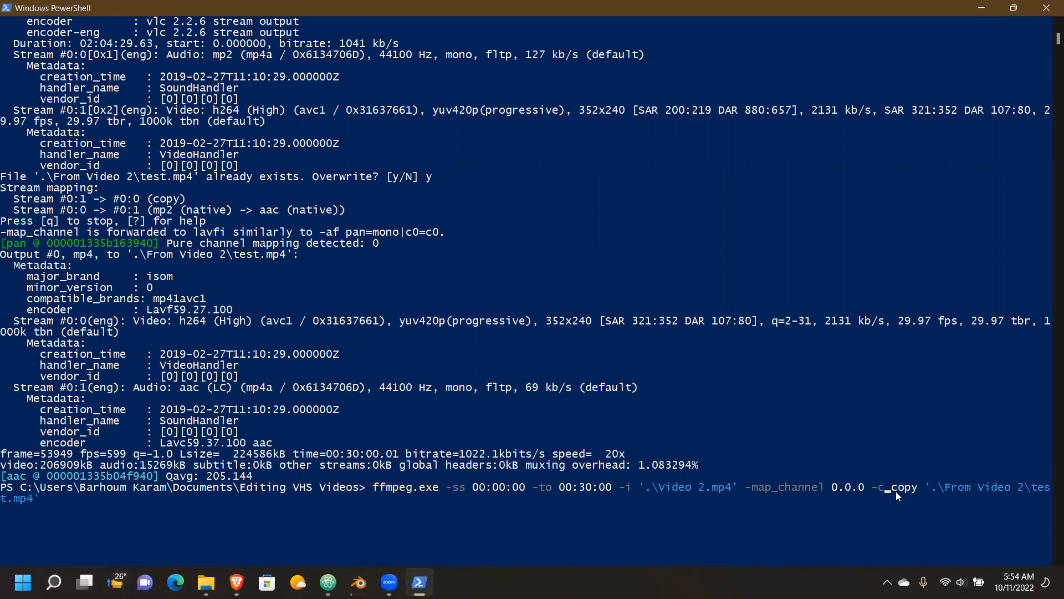
Remove the -map_channel 0.0.0 option from the ffmpeg command, keeping -c copy before the output path
key(Delete)
key(BackSpace)
key(BackSpace)
key(BackSpace)
key(BackSpace)
key(BackSpace)
key(BackSpace)
key(BackSpace)
key(BackSpace)
key(BackSpace)
key(BackSpace)
key(BackSpace)
key(BackSpace)
key(BackSpace)
key(BackSpace)
key(BackSpace)
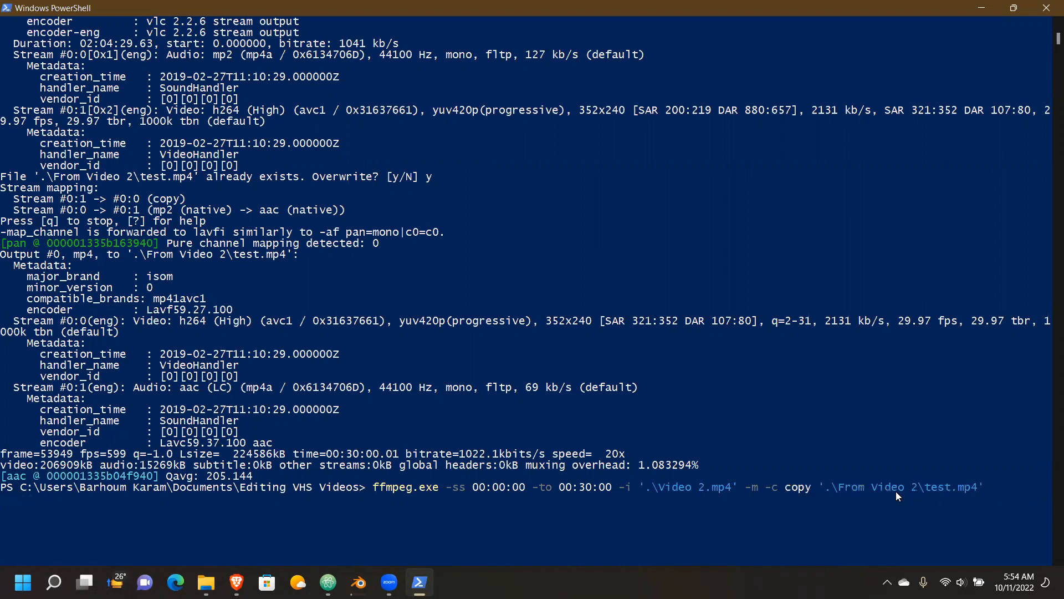
key(BackSpace)
key(BackSpace)
key(BackSpace)
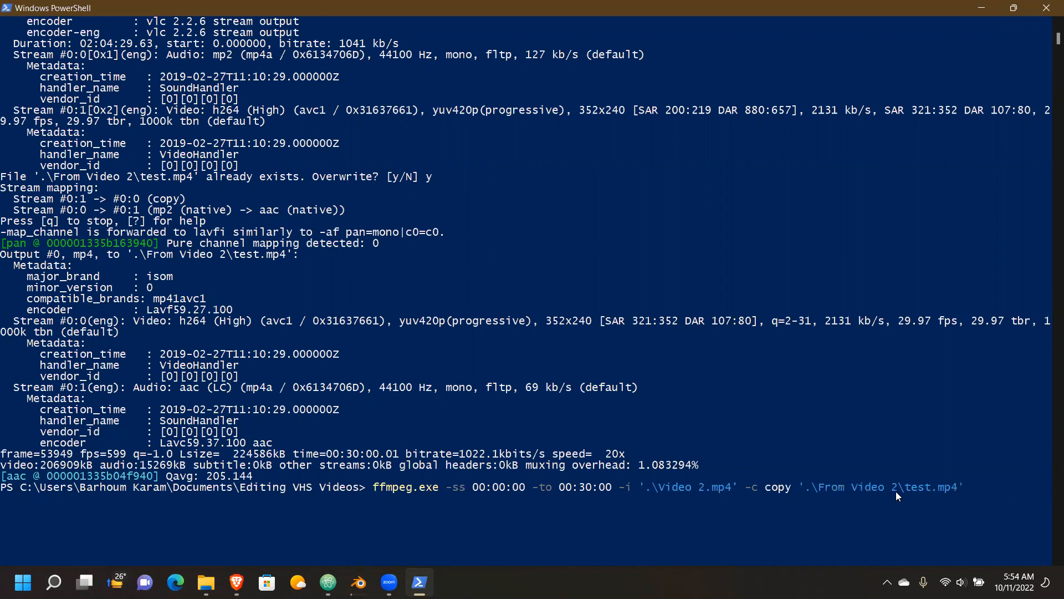
Run the ffmpeg stream-copy trim of Video 2.mp4 from 00:00:00 to 00:30:00, overwriting the existing test.mp4
key(Return)
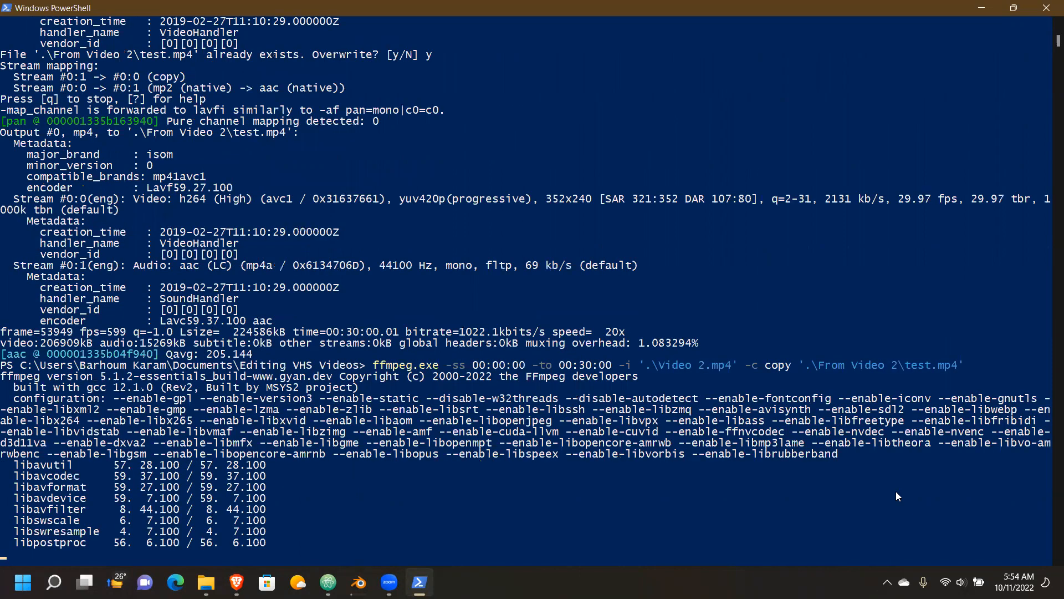
text(y)
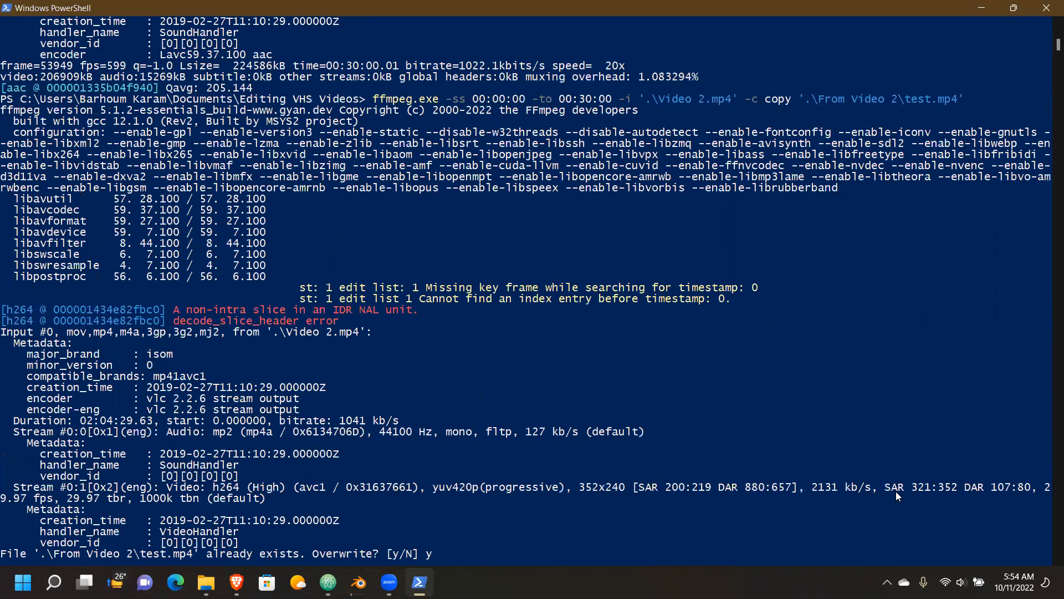
key(Return)
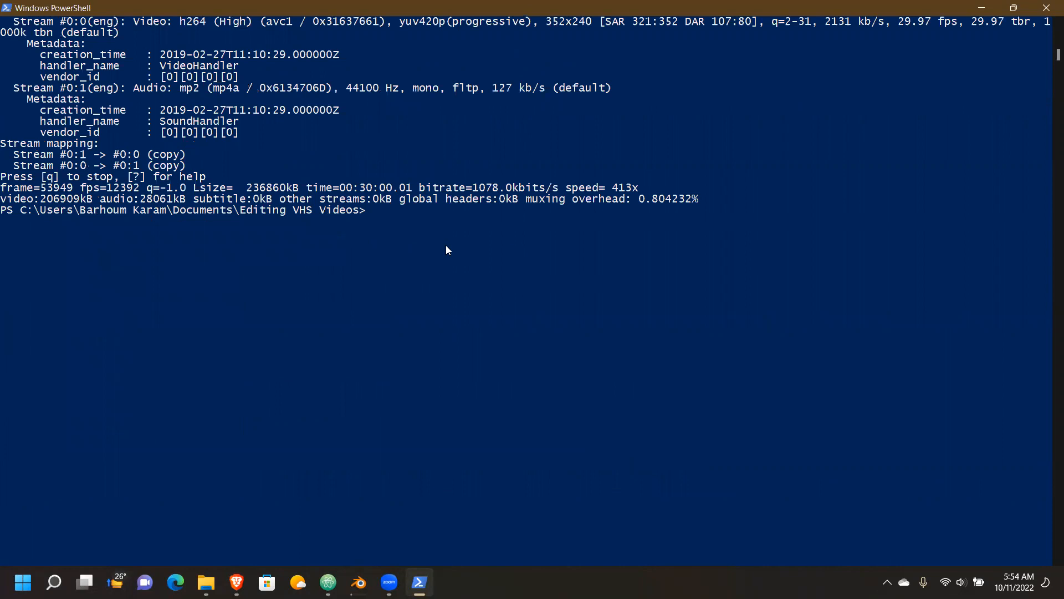
Review the ffmpeg output of the stream-copy trim, and recall the trim command at the prompt
scroll(446, 245, up, 3)
scroll(456, 336, up, 1)
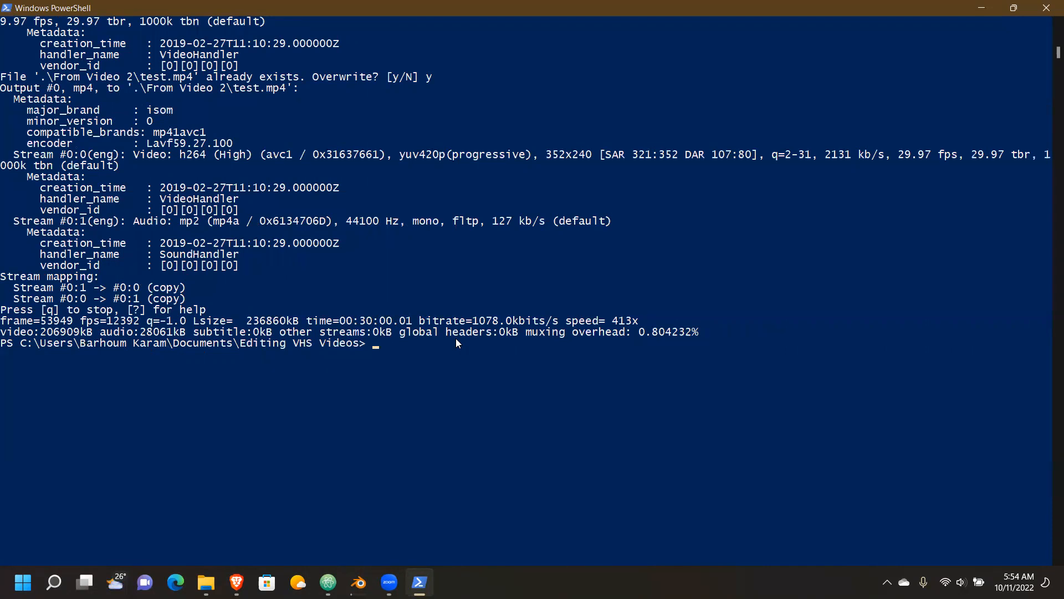
scroll(505, 242, up, 4)
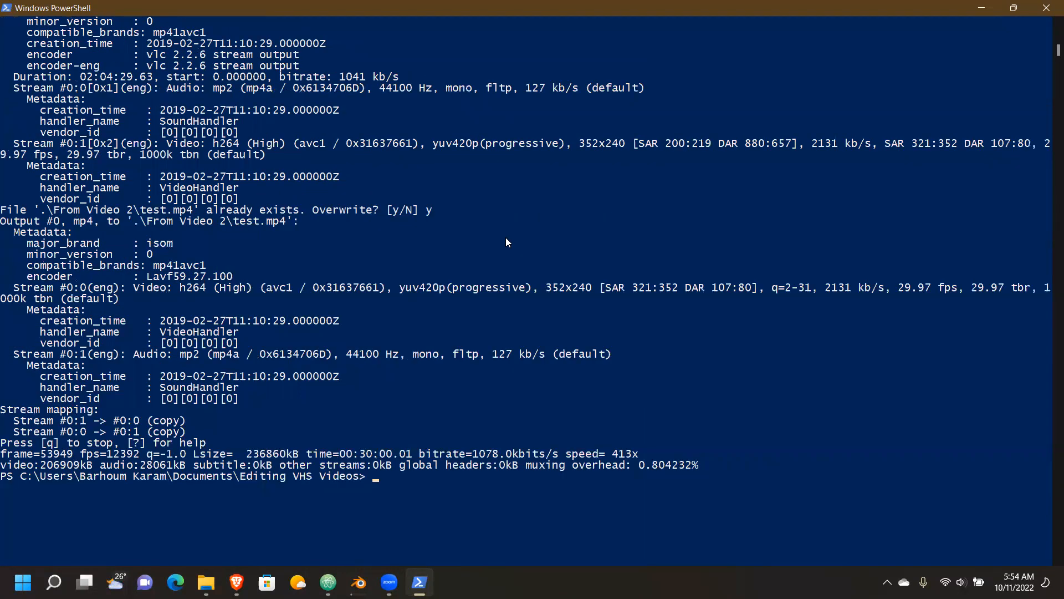
scroll(506, 241, up, 11)
scroll(520, 280, down, 12)
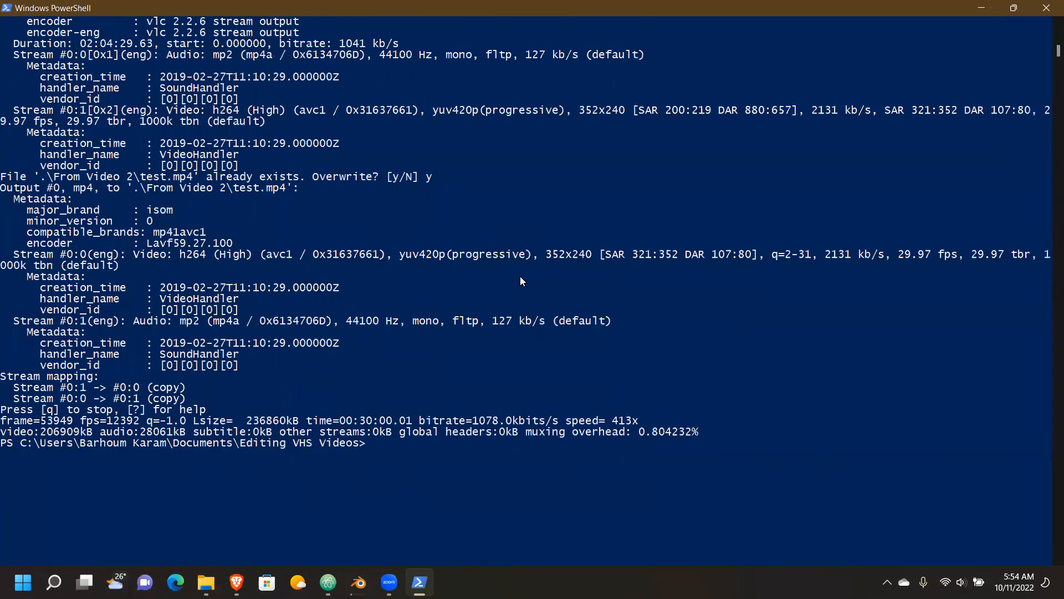
key(Up)
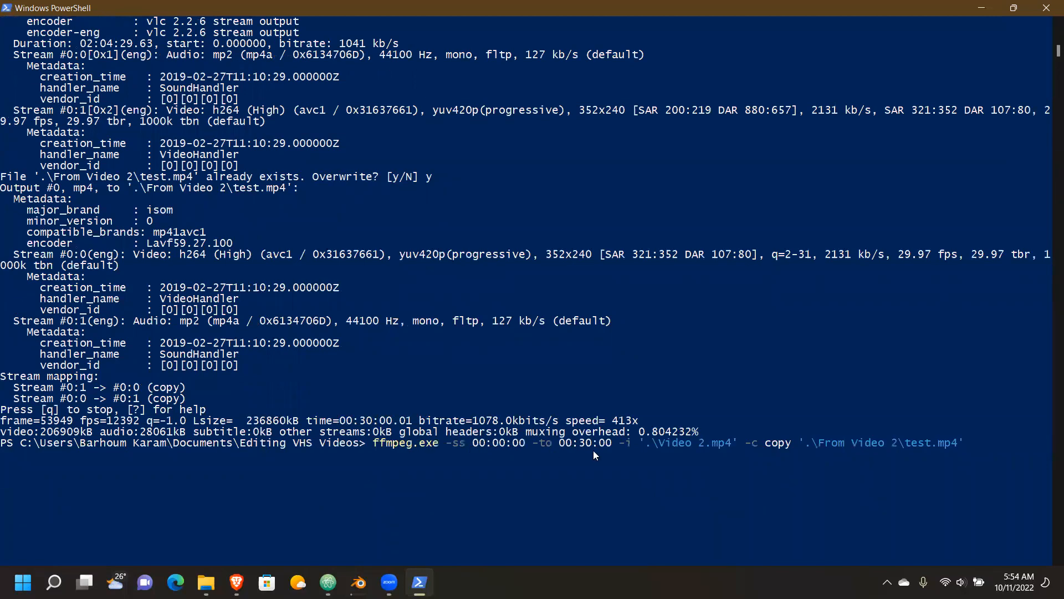